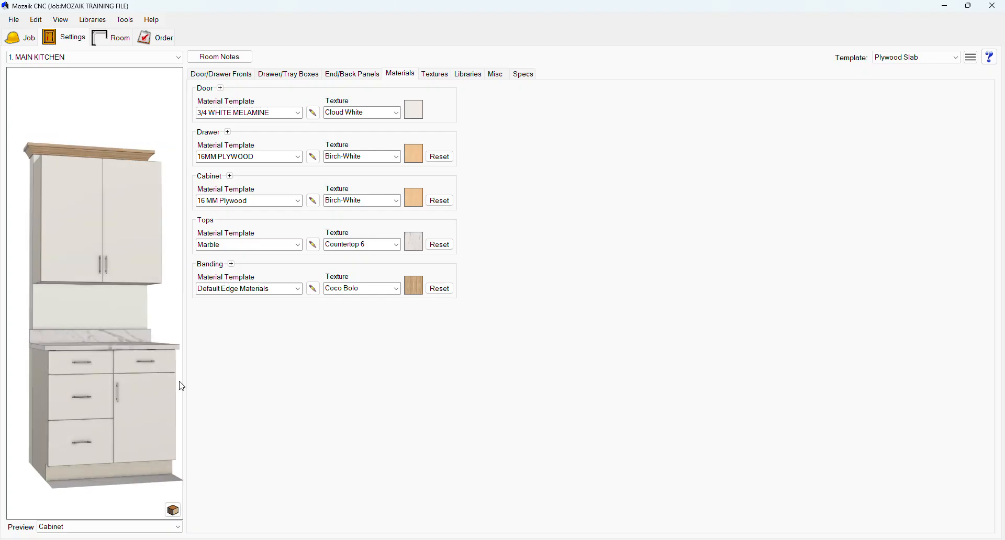
Select the Plywood Slab template and review its door front, drawer box and material settings.
left_click(909, 66)
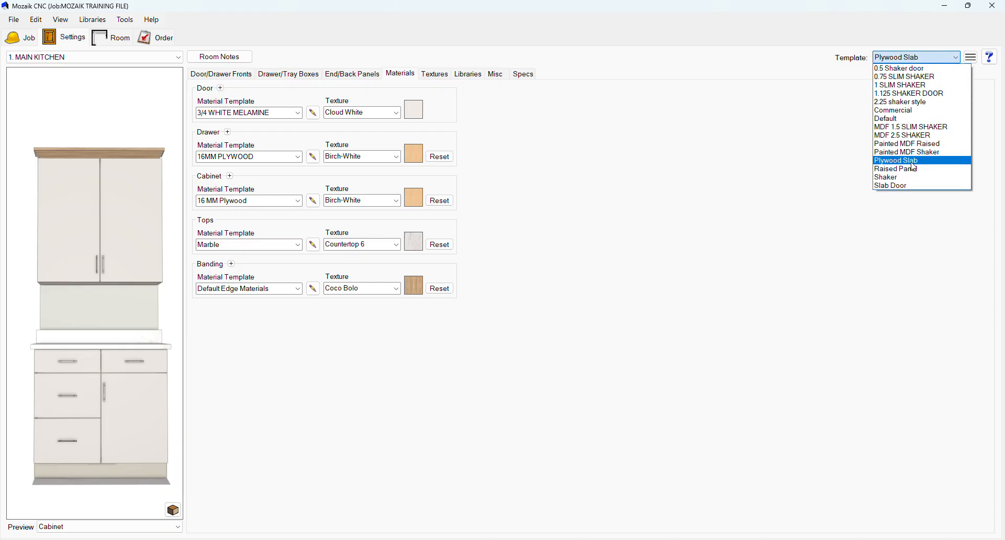
left_click(911, 163)
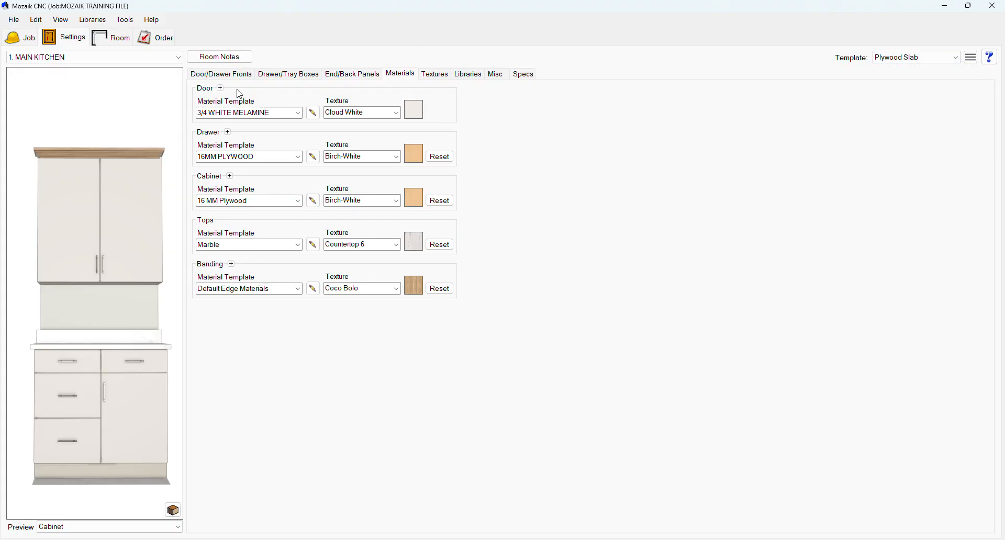
left_click(239, 76)
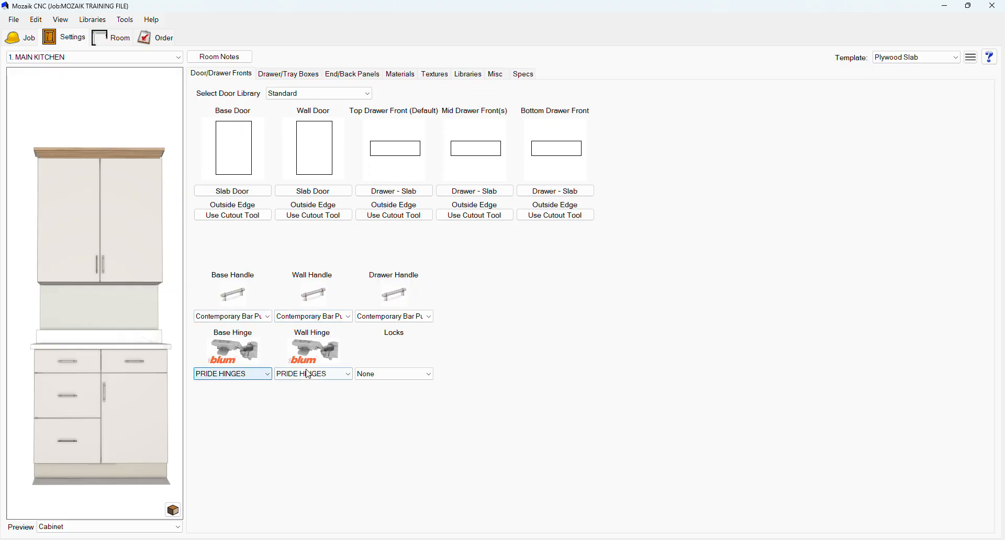
left_click(291, 76)
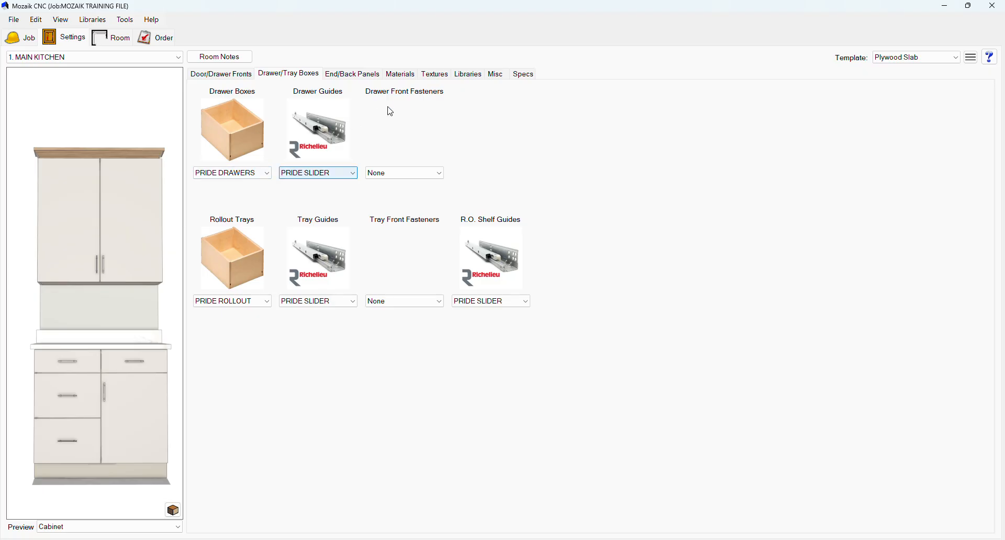
left_click(412, 79)
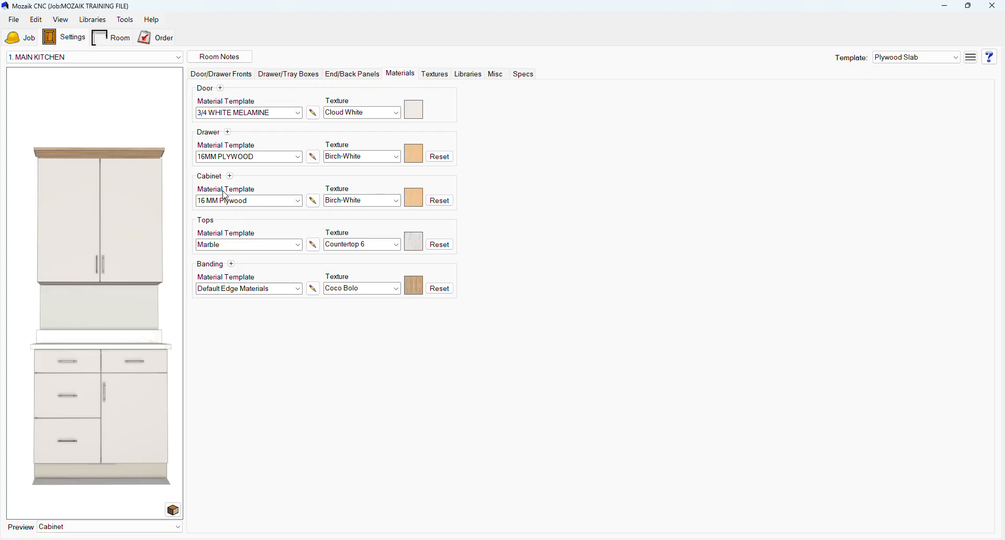
Open the room setup and rename the room as MAIN KITCHEN 1.
left_click(120, 45)
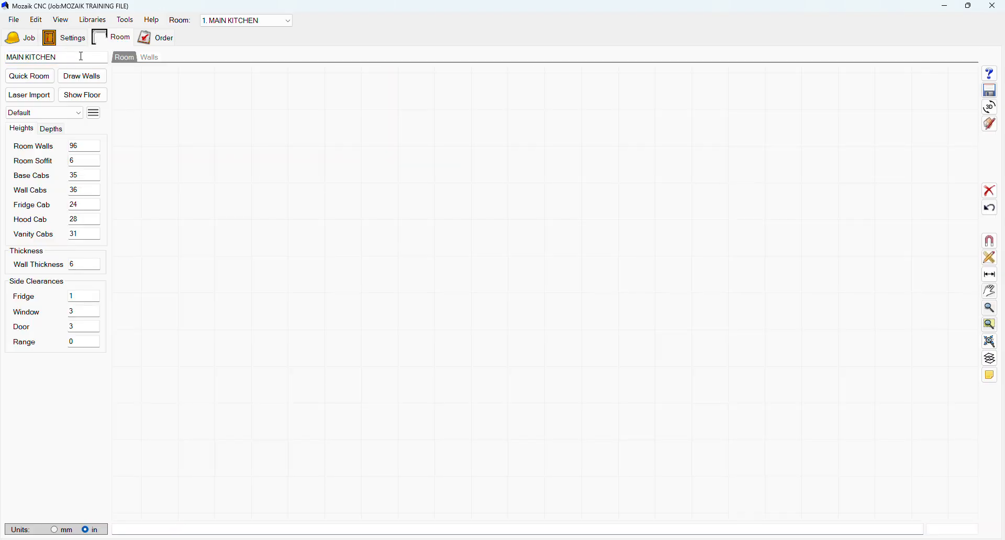
left_click(77, 58)
key("BackSpace")
key("BackSpace")
key("BackSpace")
key("BackSpace")
key("BackSpace")
key("BackSpace")
key("BackSpace")
key("BackSpace")
key("BackSpace")
key("BackSpace")
key("BackSpace")
key("BackSpace")
type("MAIN KITCHE")
Create a Quick Room with the single-wall layout and show the elevation of wall 1 in the products view.
left_click(45, 86)
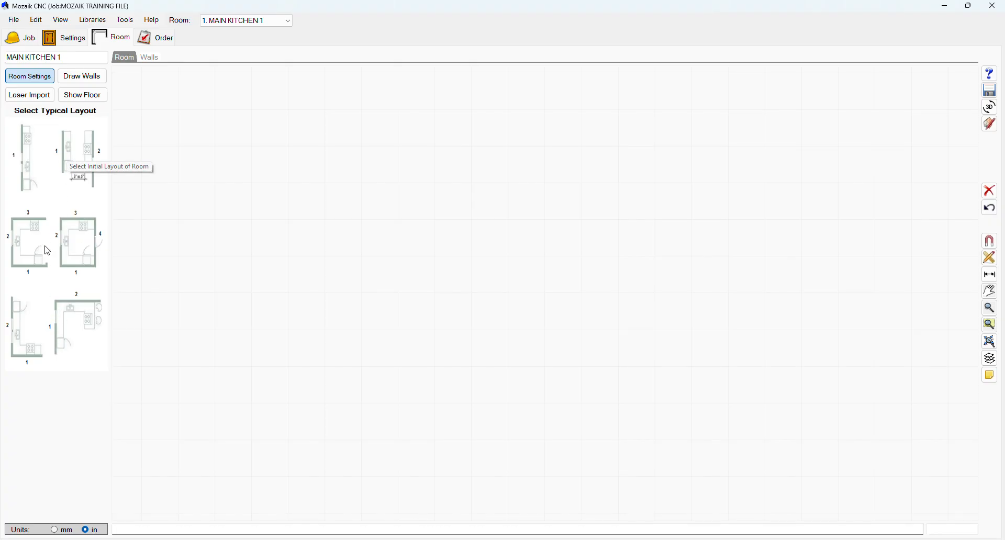
left_click(28, 152)
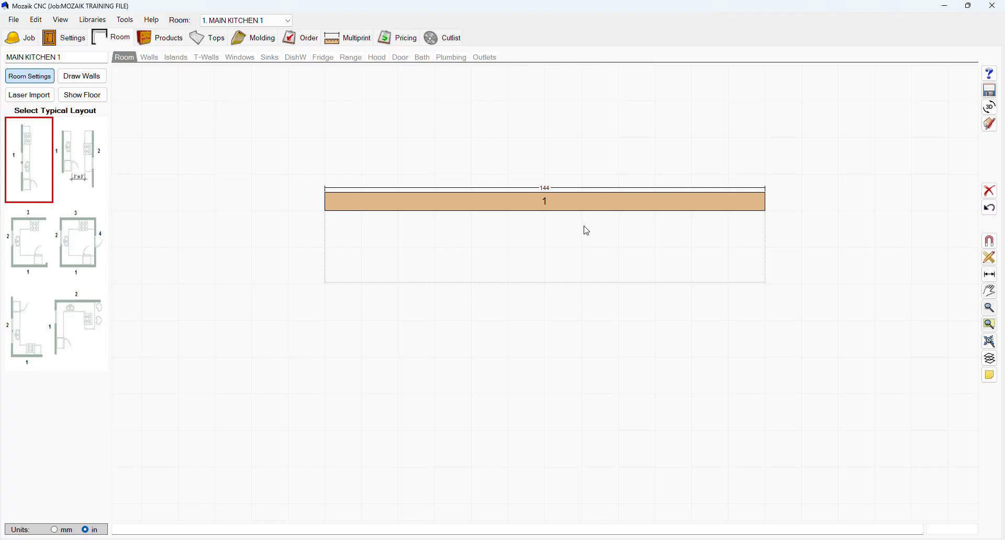
left_click(162, 46)
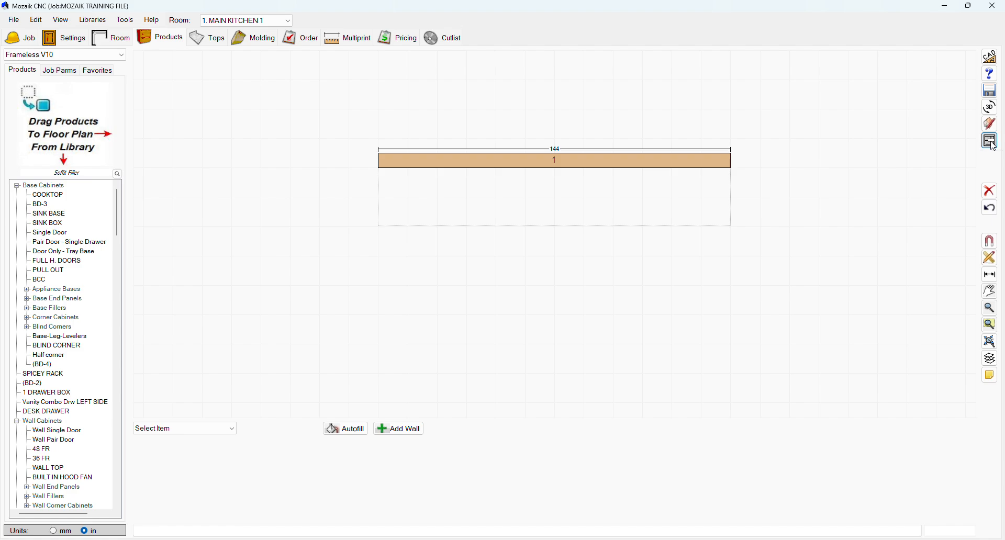
left_click(992, 143)
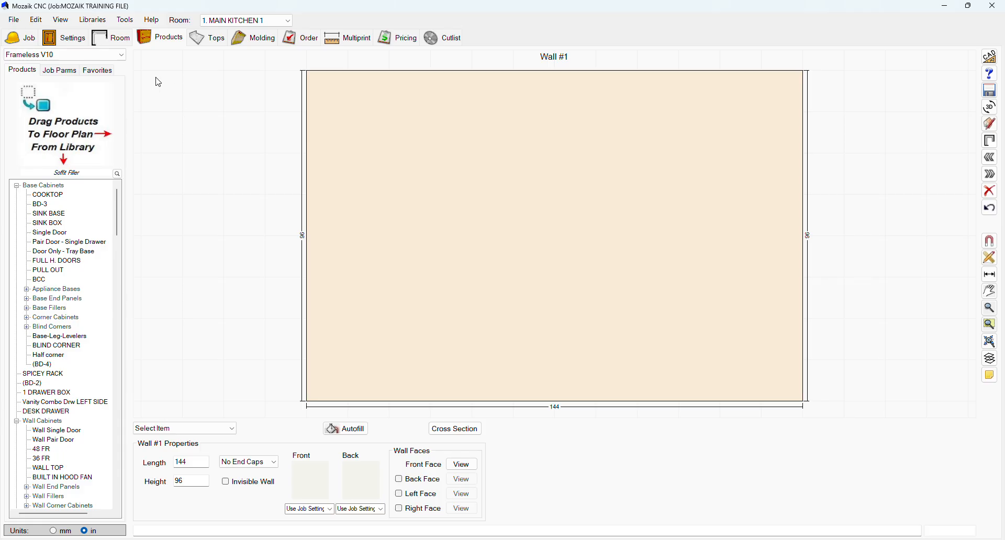
Try Room Walls heights of 120 and 100 in the room setup, and set the height back to 96.
left_click(124, 44)
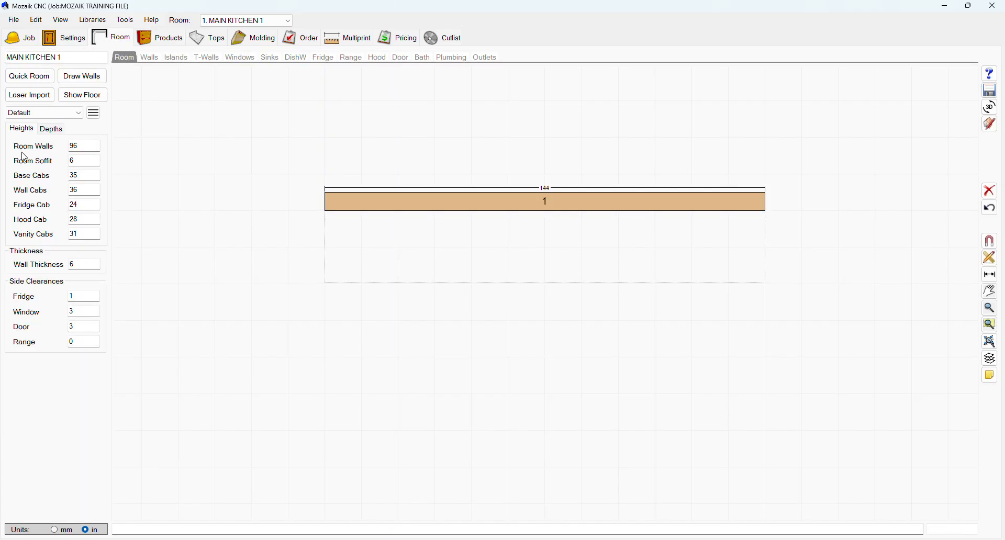
double_click(82, 148)
type("120")
key("BackSpace")
key("BackSpace")
key("BackSpace")
type("100")
key("BackSpace")
key("BackSpace")
key("BackSpace")
type("100")
key("BackSpace")
key("BackSpace")
type("96")
left_click(119, 151)
left_click_drag(86, 162, 66, 167)
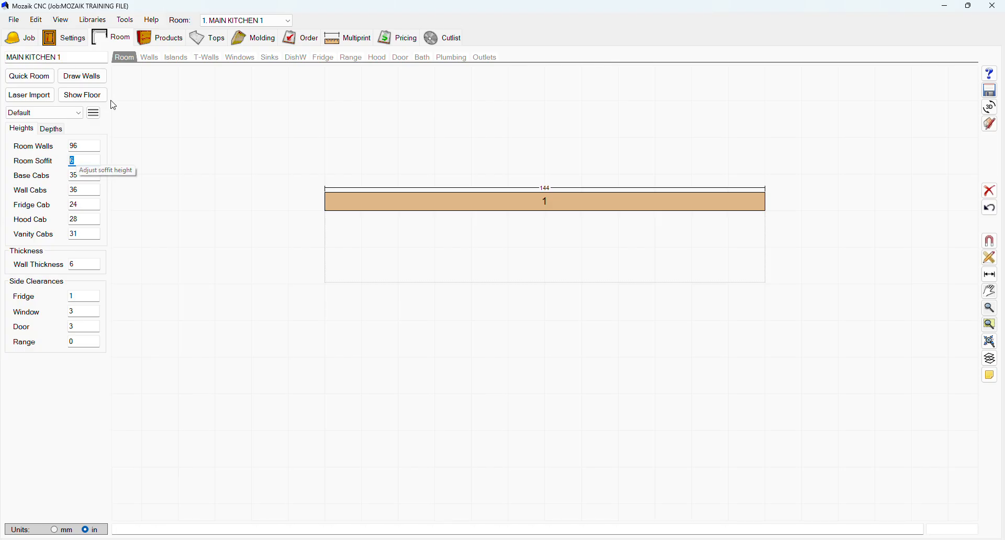
Return to wall 1's elevation and try the left and right end caps, ending with Both End Caps.
left_click(159, 44)
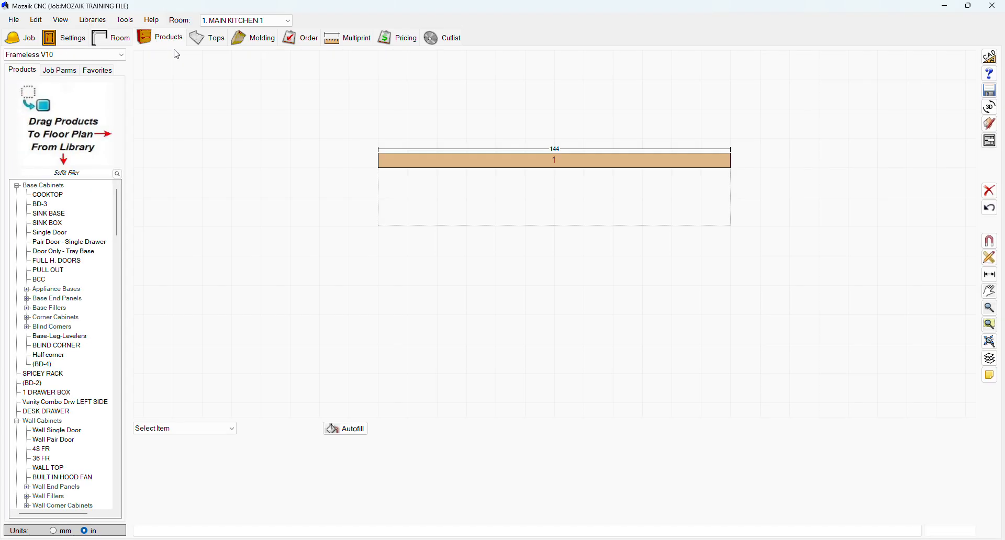
left_click(998, 143)
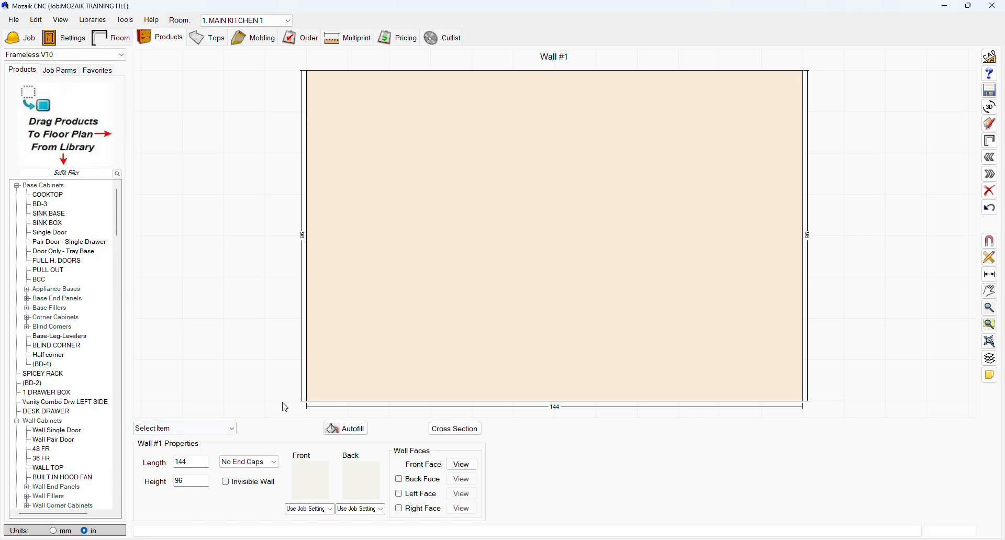
double_click(187, 463)
double_click(199, 483)
left_click(237, 462)
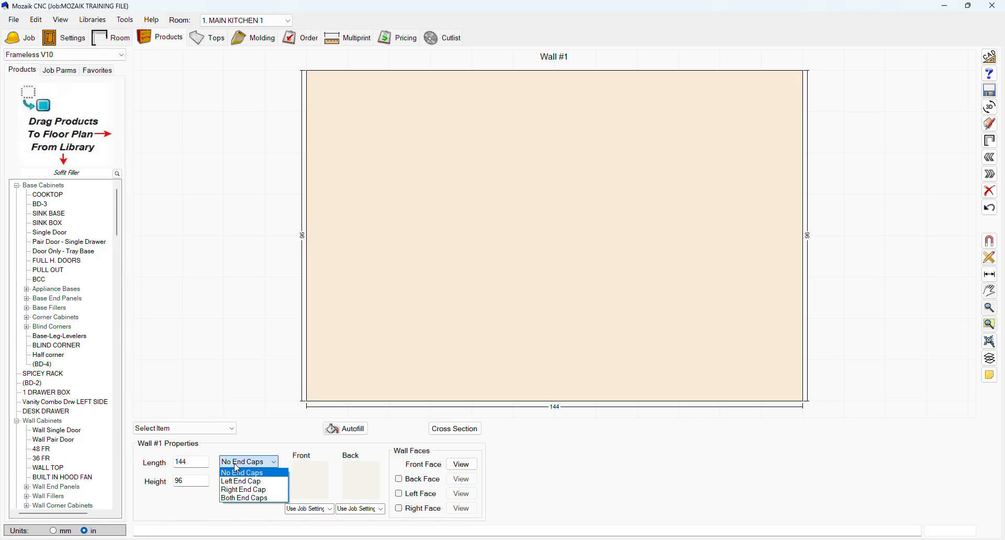
left_click(233, 482)
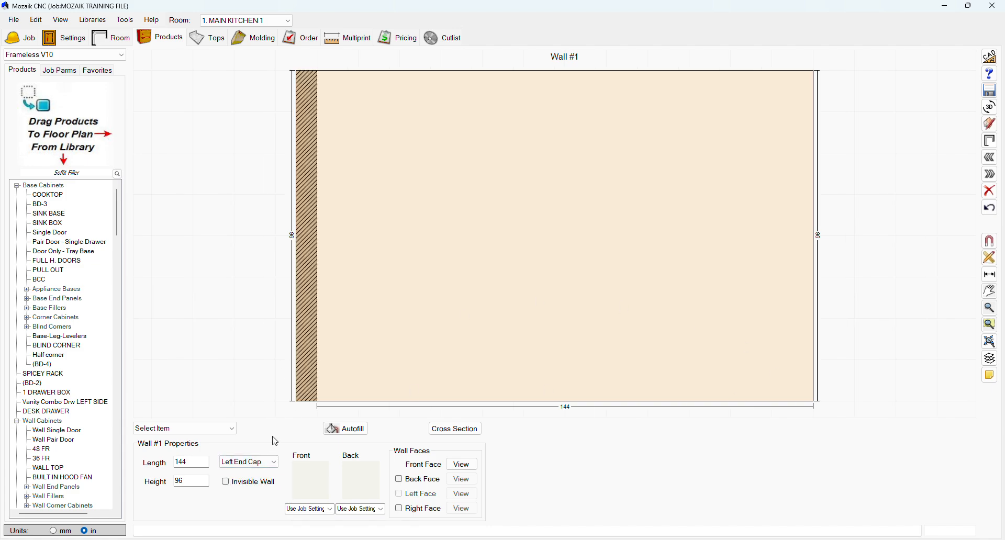
left_click(272, 463)
left_click(246, 491)
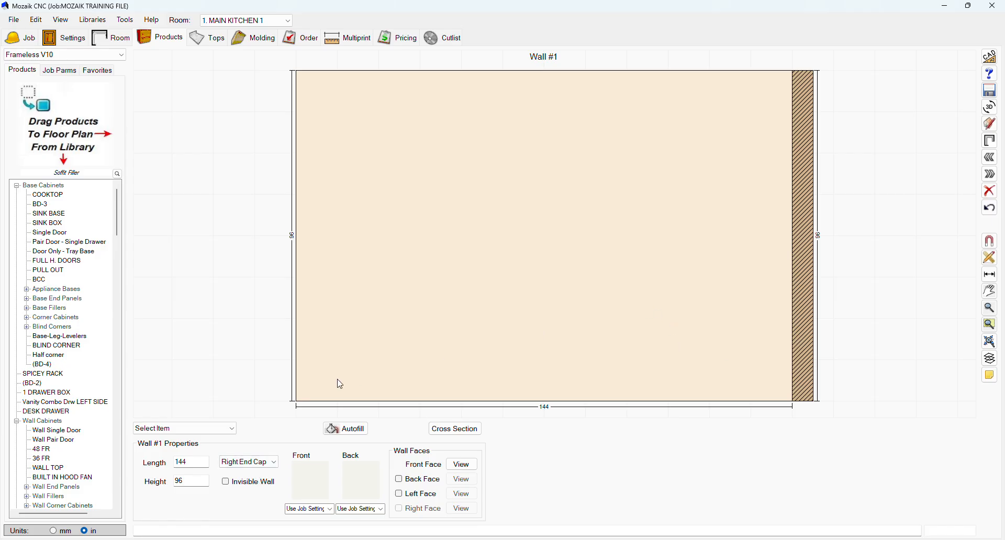
left_click(262, 463)
left_click(247, 500)
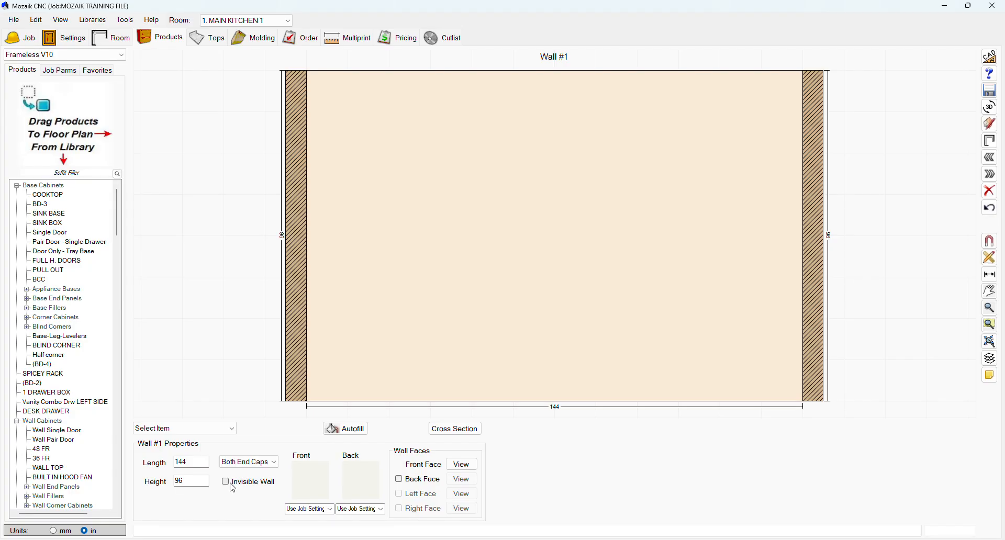
Try the invisible wall option and the back face view on wall 1, and switch both options off again.
left_click(232, 487)
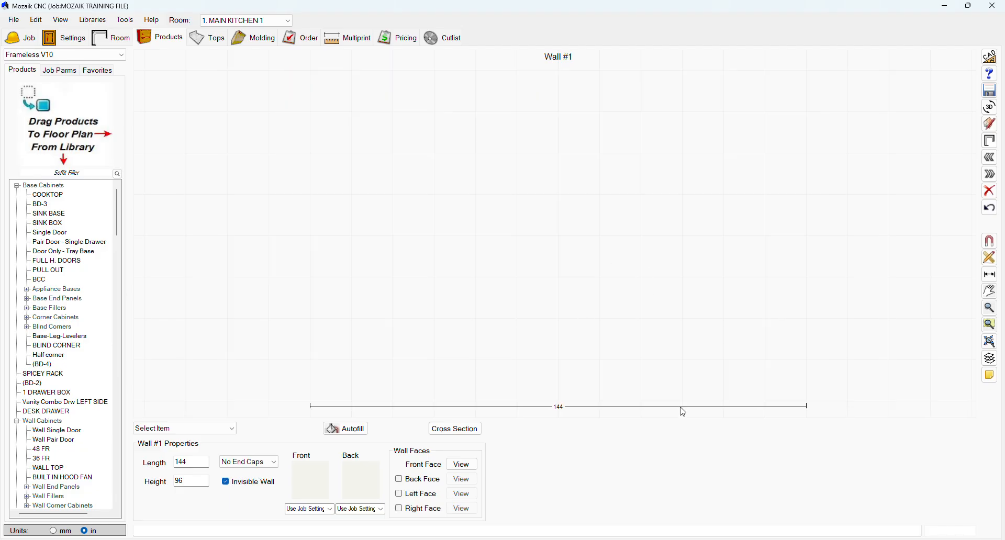
left_click(251, 488)
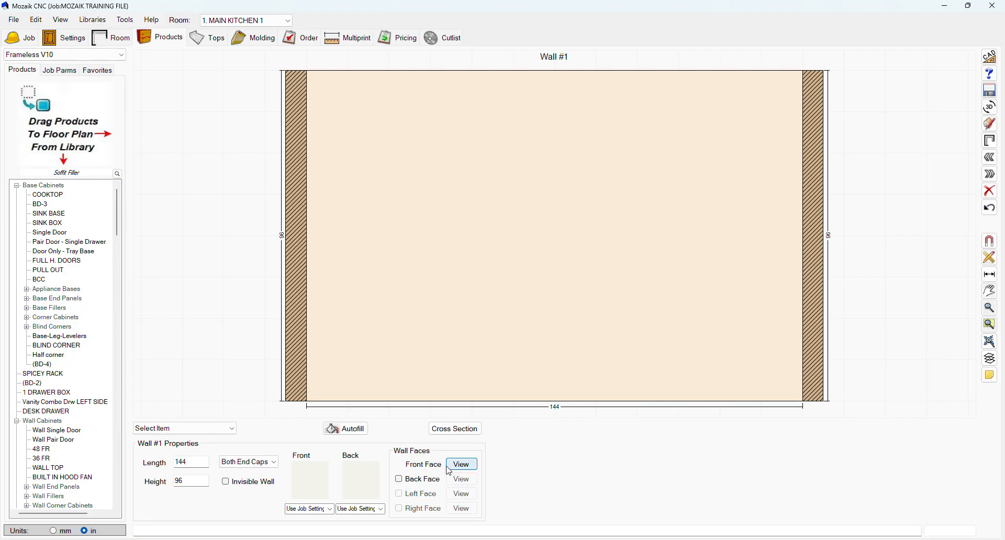
left_click(400, 481)
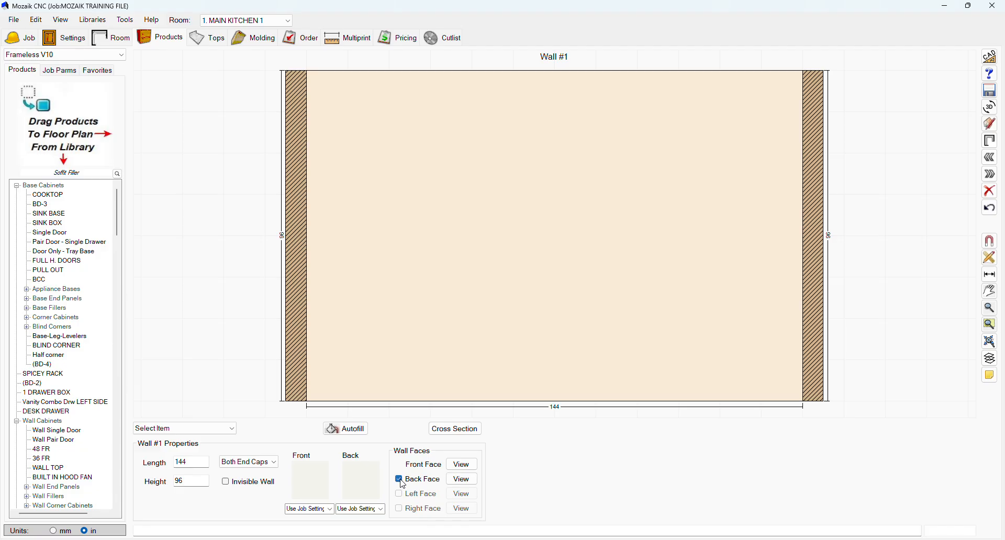
left_click(476, 482)
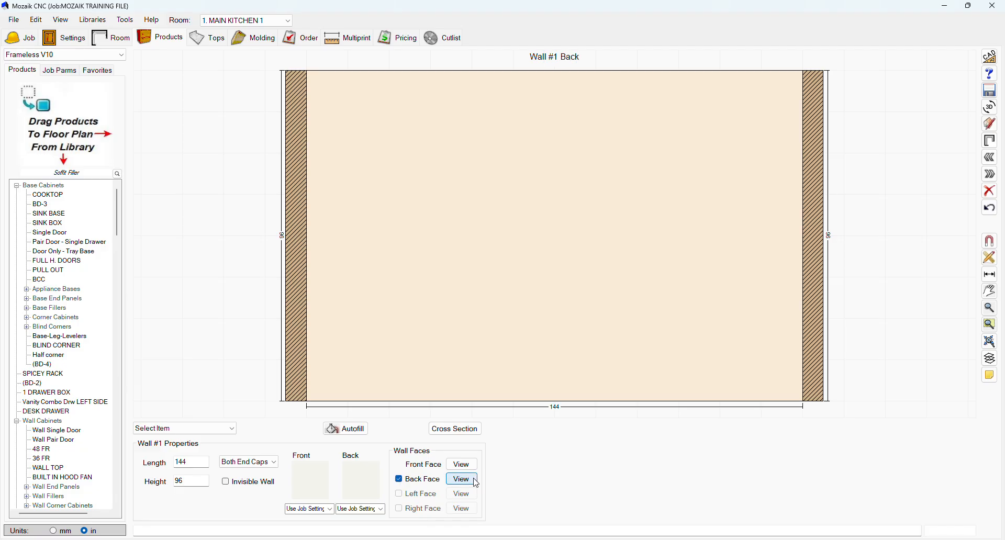
left_click(462, 465)
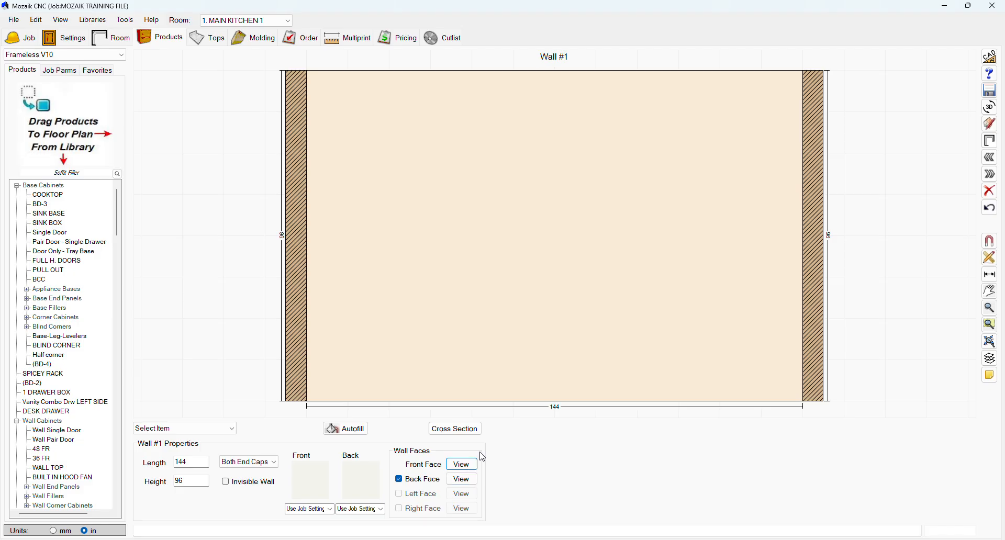
left_click(402, 480)
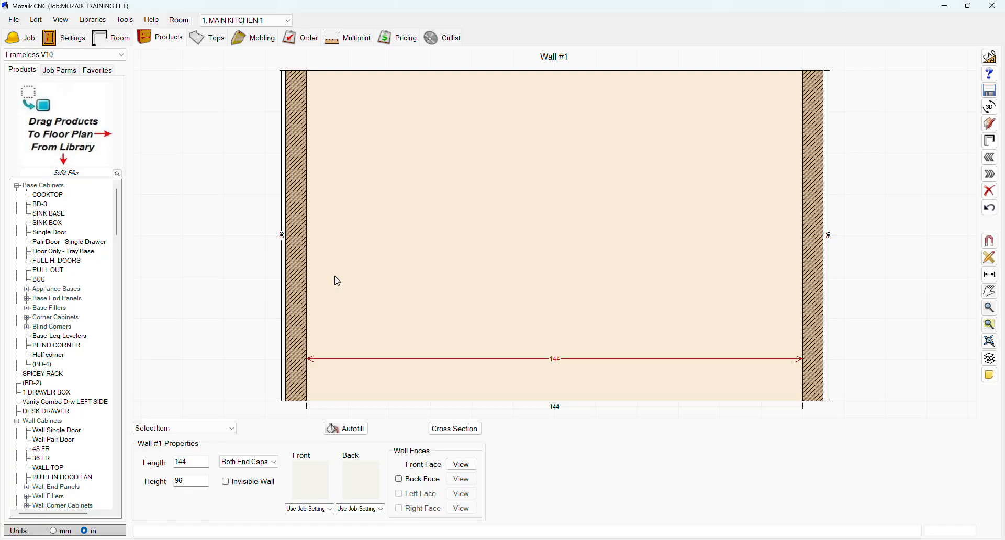
Place a Range-Freestanding from the Appliances V10 library on wall 1, about 37 9/16 inches from the wall's left end.
left_click(114, 55)
left_click(105, 65)
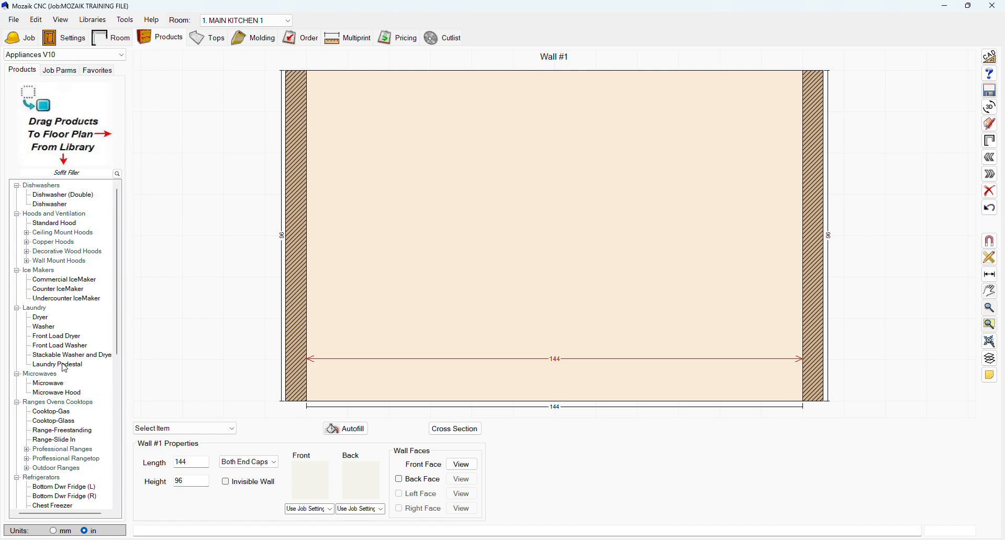
scroll(66, 370, "down", 3)
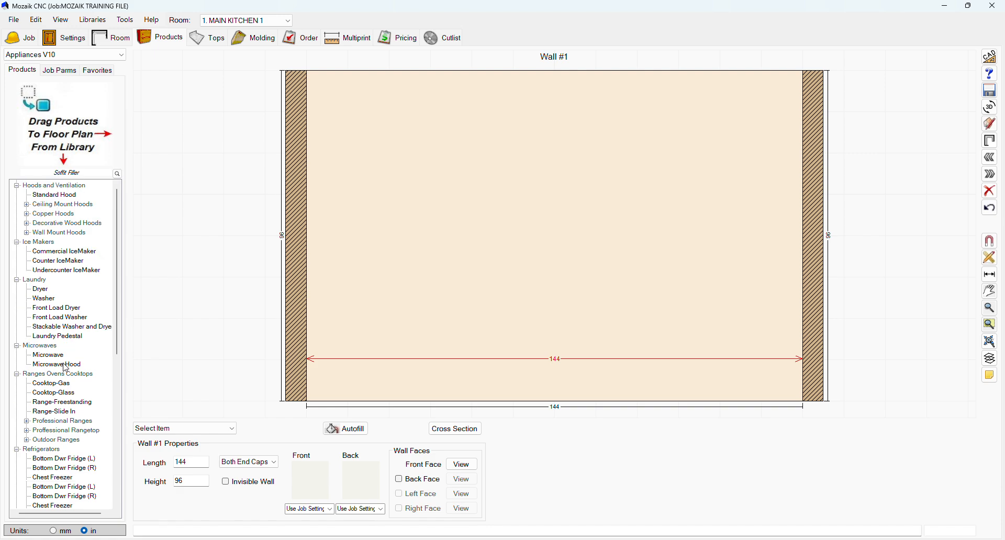
scroll(66, 368, "down", 2)
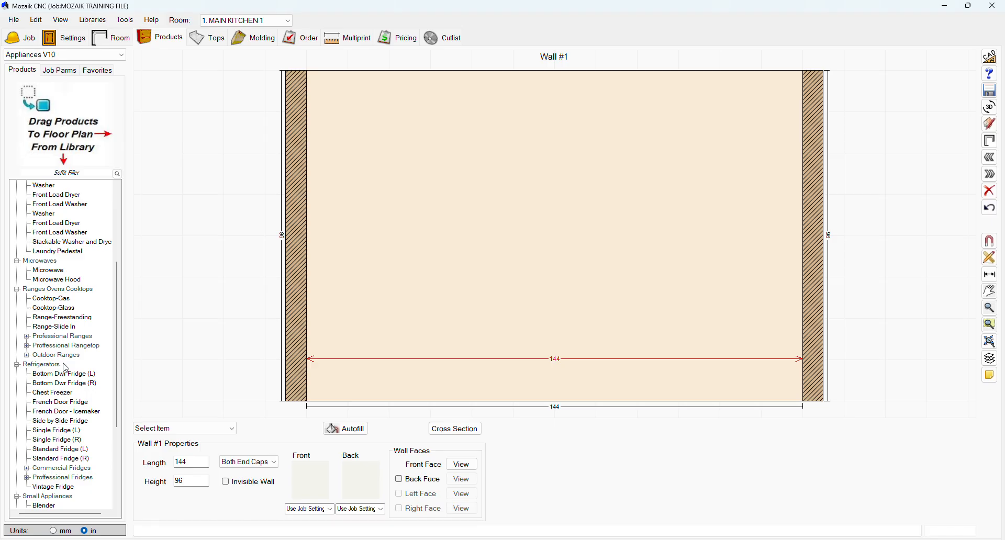
scroll(66, 369, "up", 3)
left_click(66, 374)
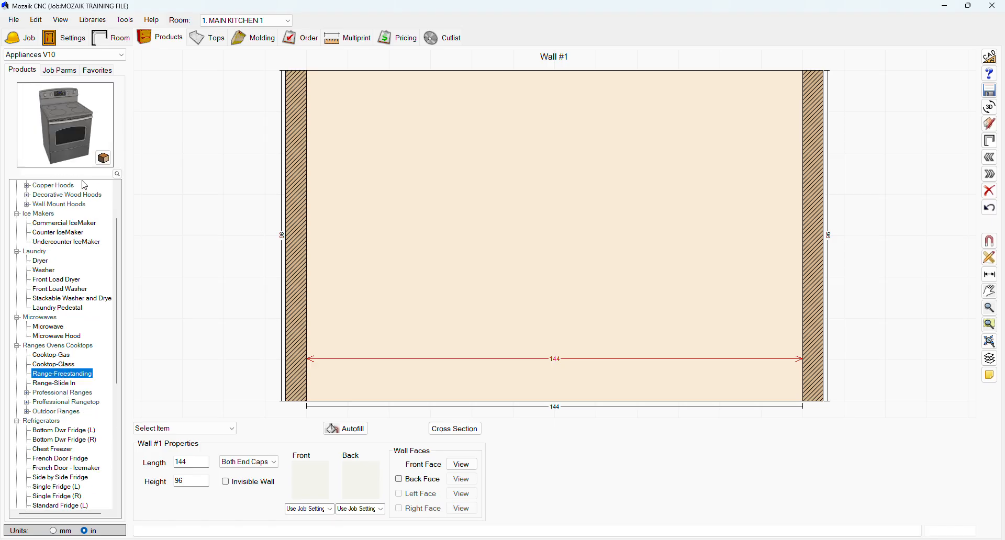
left_click_drag(56, 136, 518, 348)
left_click_drag(365, 335, 543, 339)
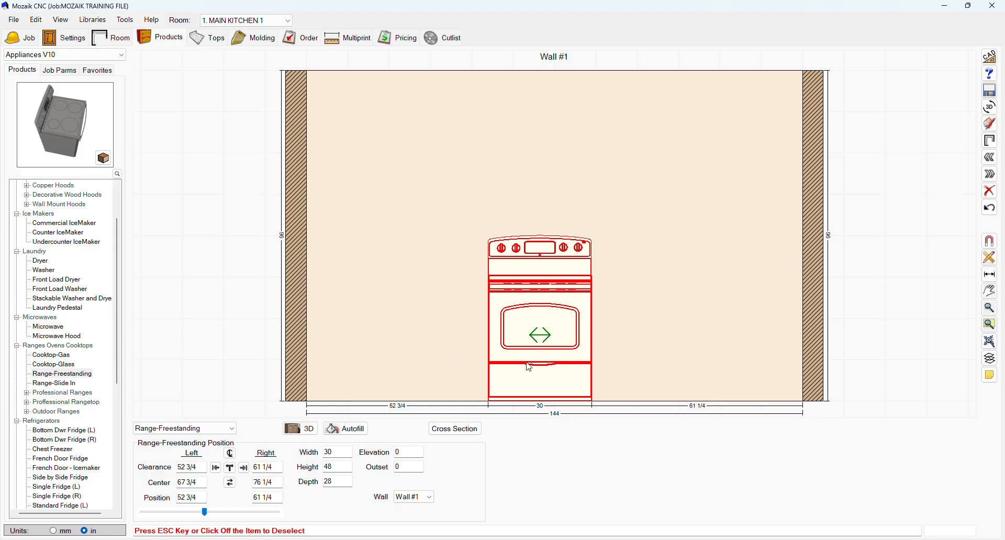
left_click_drag(542, 335, 489, 335)
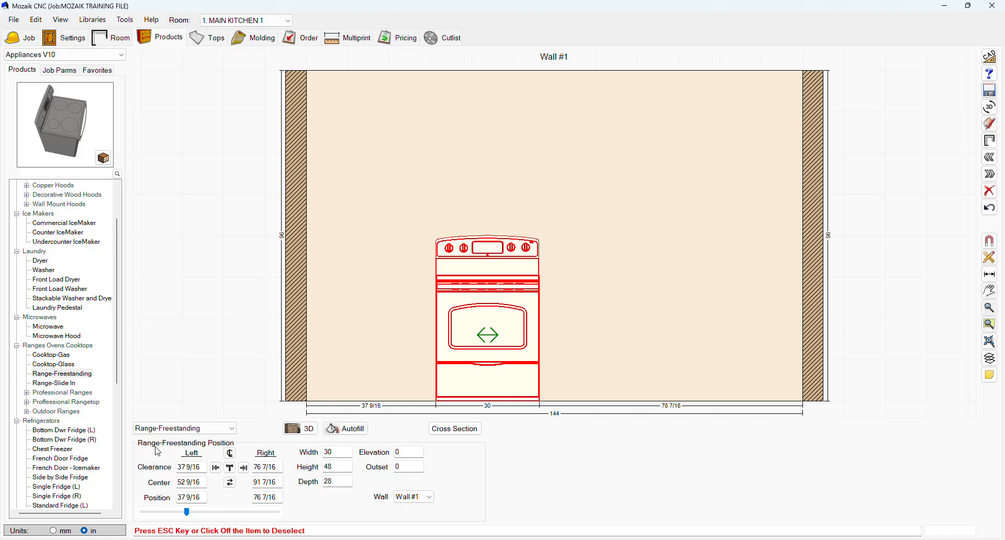
Set the range's left clearance to 20 inches and deselect it.
left_click_drag(203, 469, 170, 473)
type("20")
key("Return")
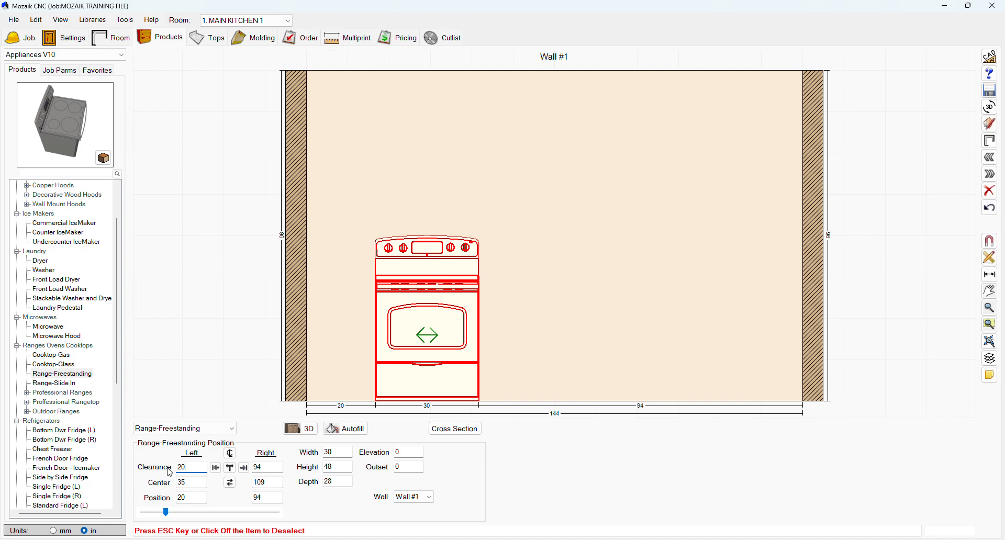
left_click(195, 485)
left_click(526, 349)
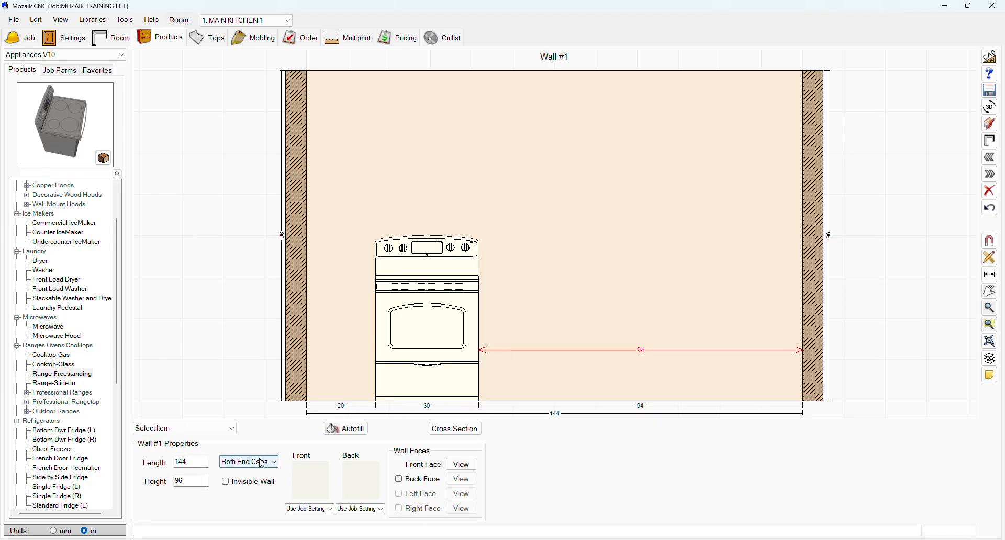
Select the range on wall 1 again and set its elevation to 10 inches.
left_click(383, 390)
left_click(262, 468)
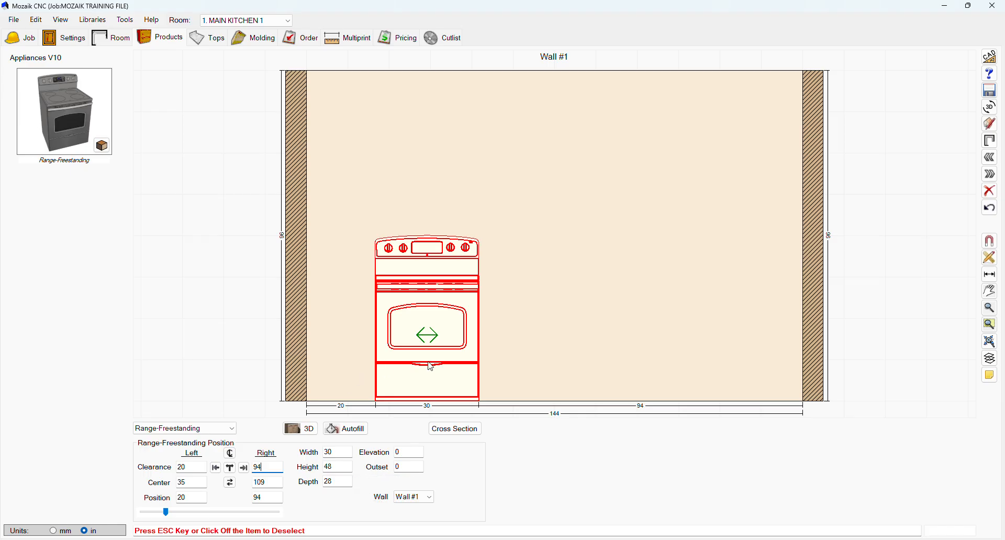
left_click(408, 452)
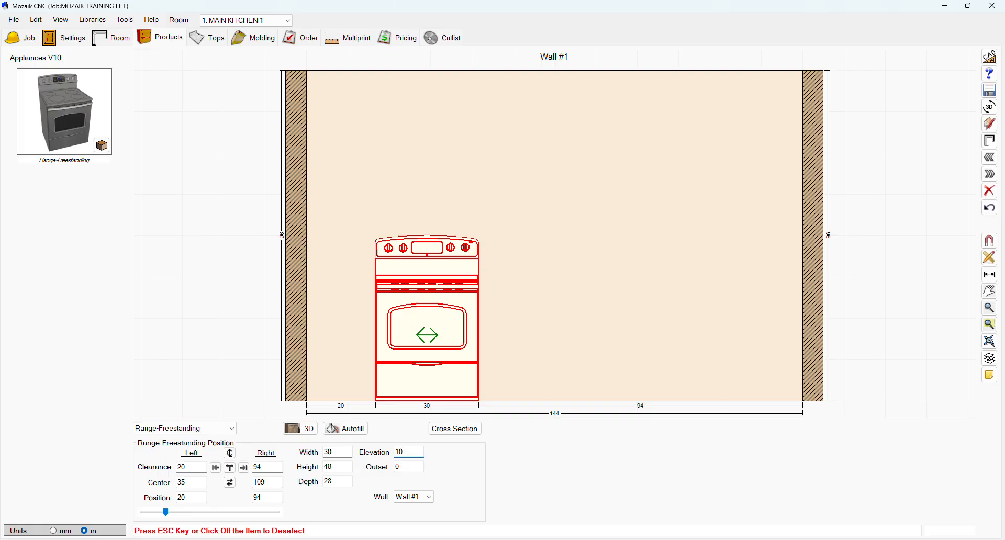
key("Return")
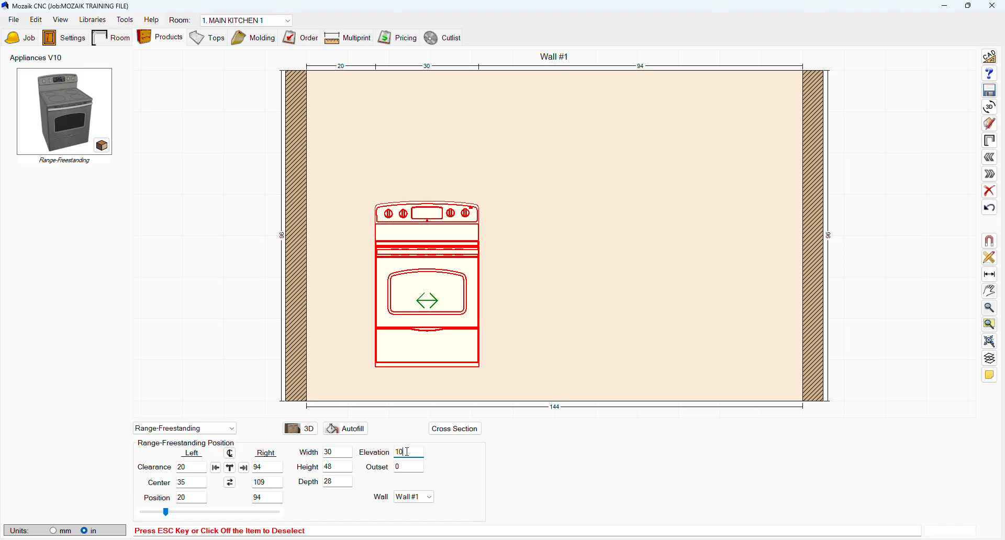
Set the selected range's elevation back to 0 inches.
key("Return")
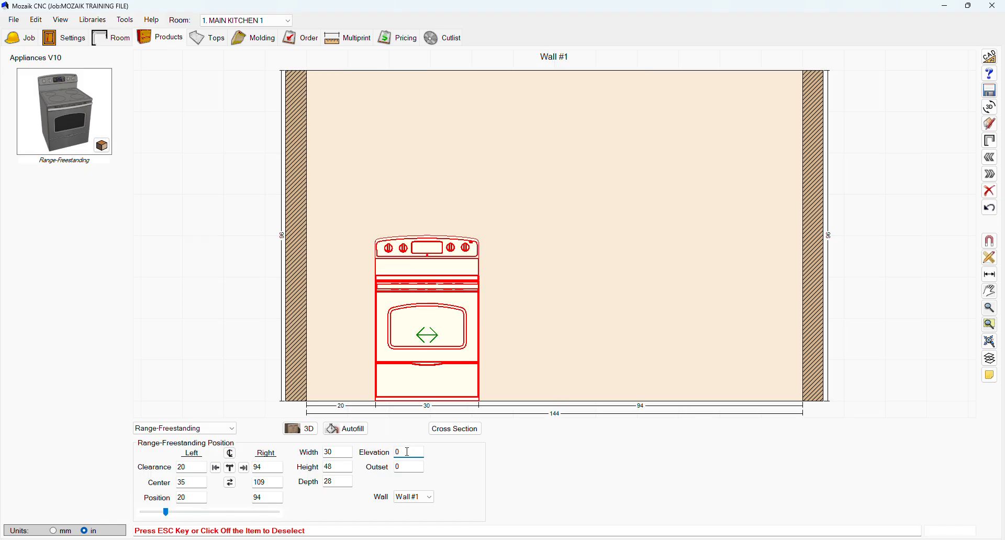
Try a 10-inch outset on the range in the floor plan view, reset it to 0 and return to the wall elevation.
left_click(402, 468)
left_click(991, 142)
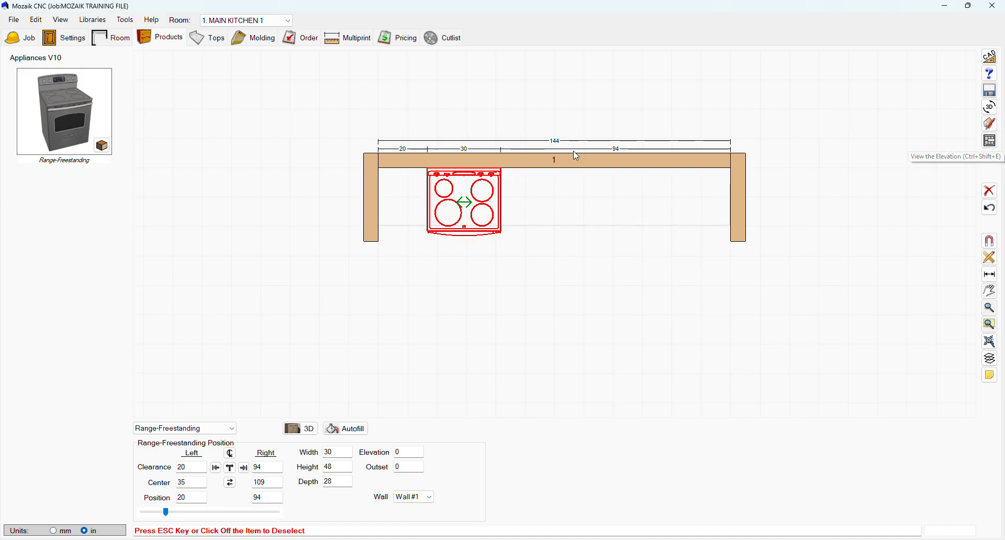
left_click(402, 467)
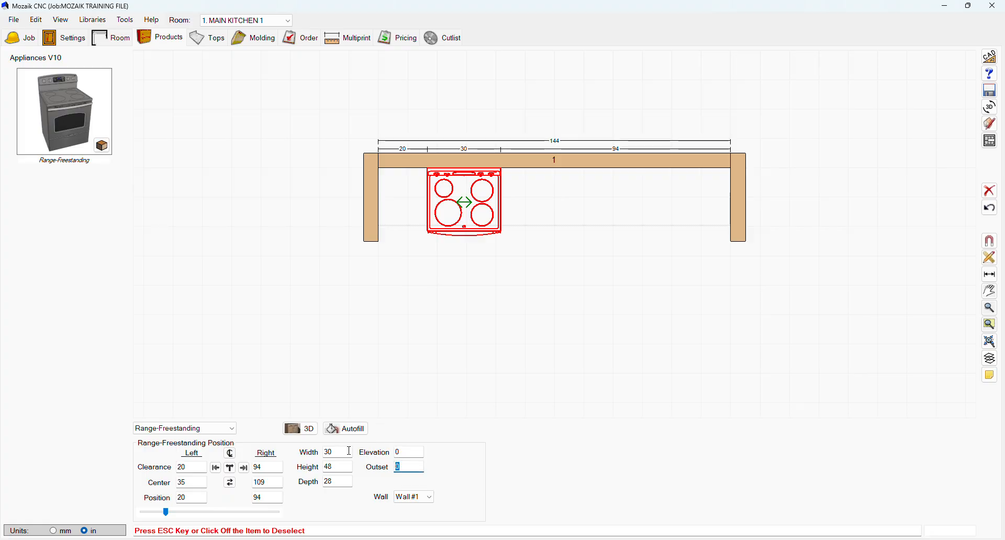
type("10")
key("Return")
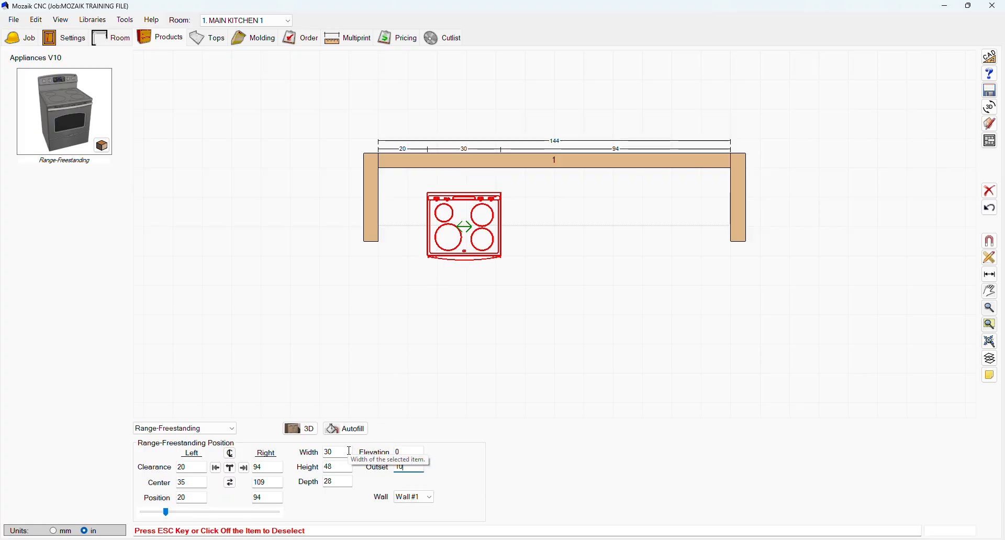
type("0")
key("Return")
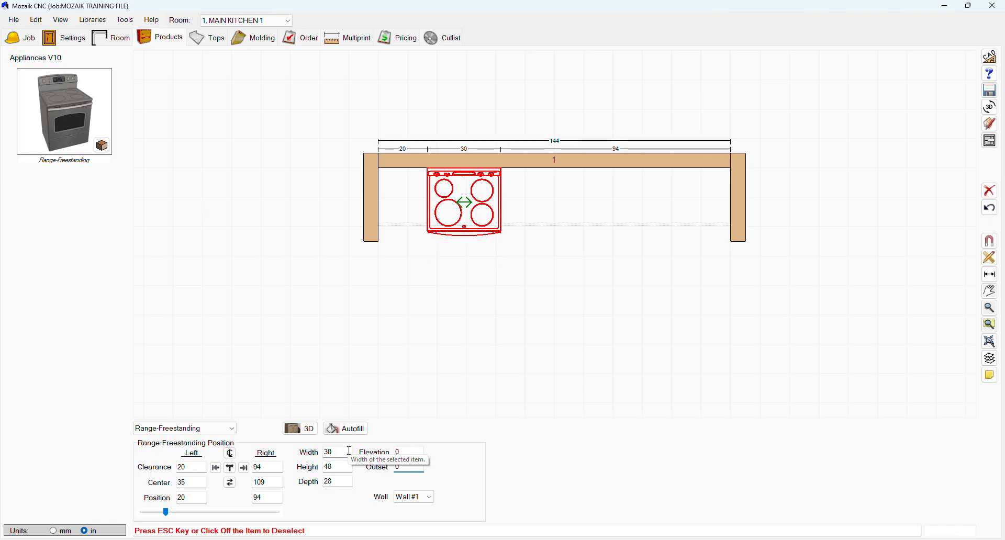
left_click(991, 141)
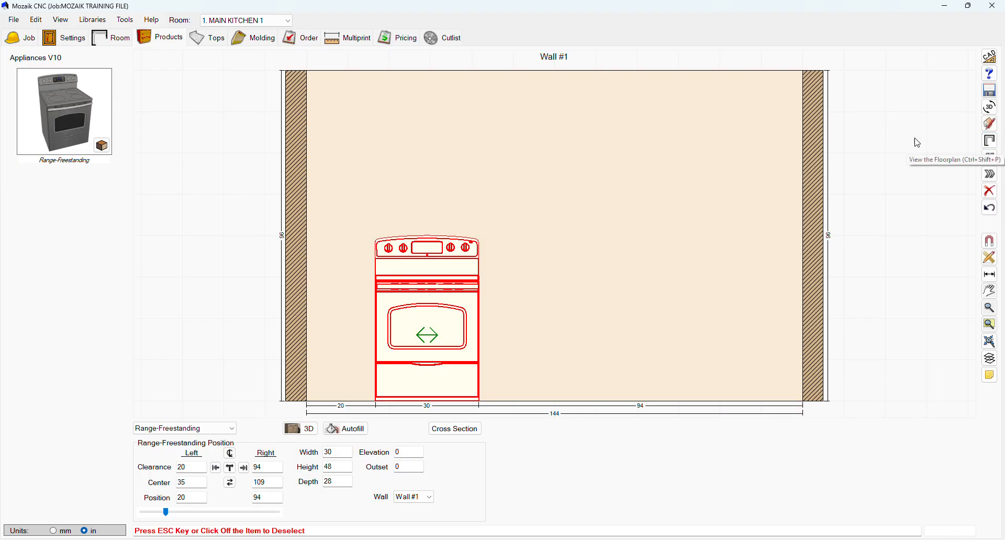
Center the range in its space on wall 1 with equal clearance on both sides and deselect it.
left_click(231, 469)
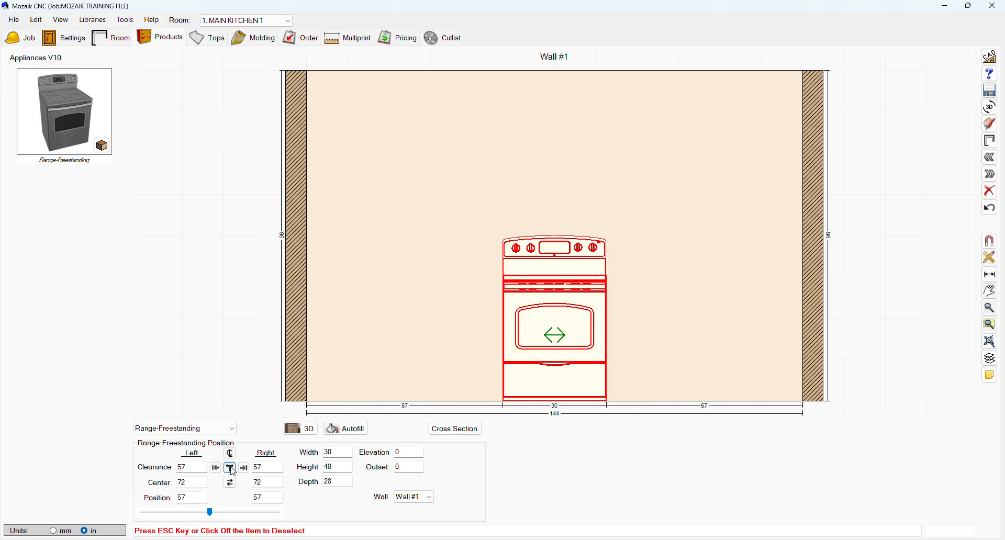
left_click(571, 227)
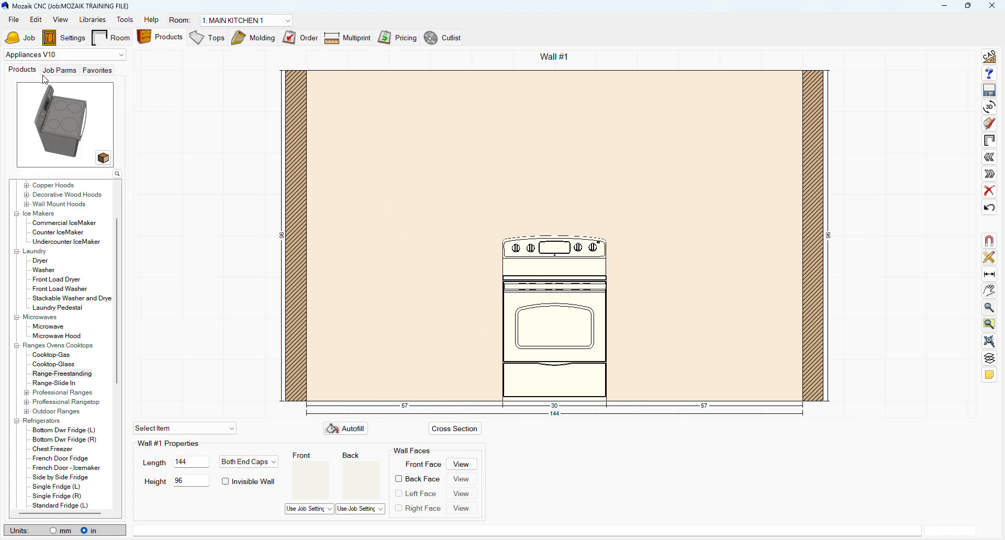
Place a Bottom Dwr Fridge (R) to the right of the range and center it in that space.
scroll(62, 454, "down", 5)
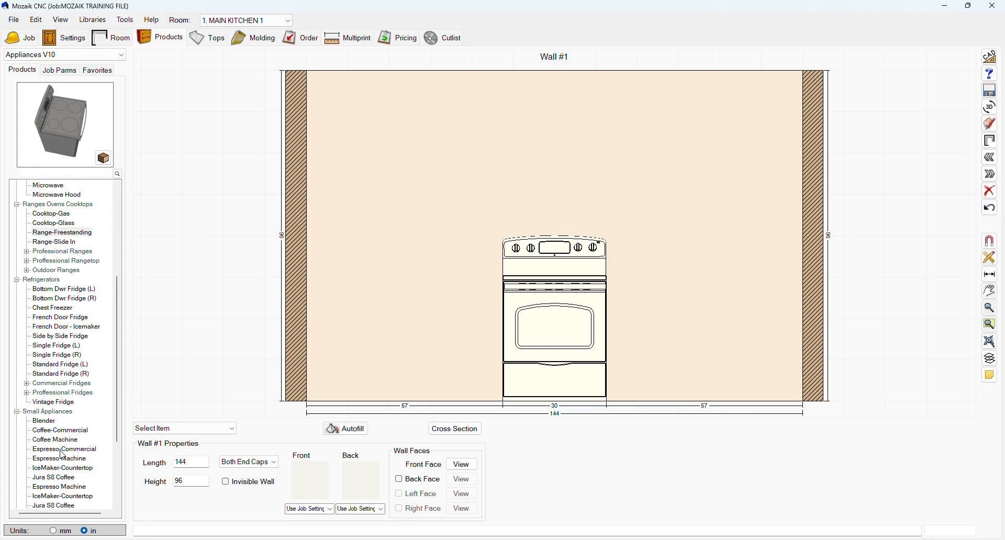
left_click(64, 298)
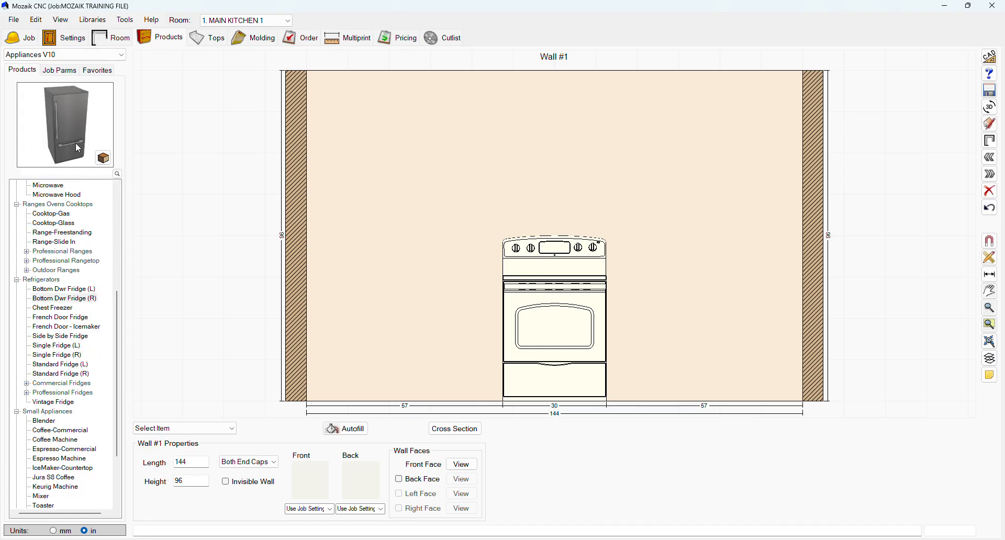
left_click_drag(79, 149, 605, 288)
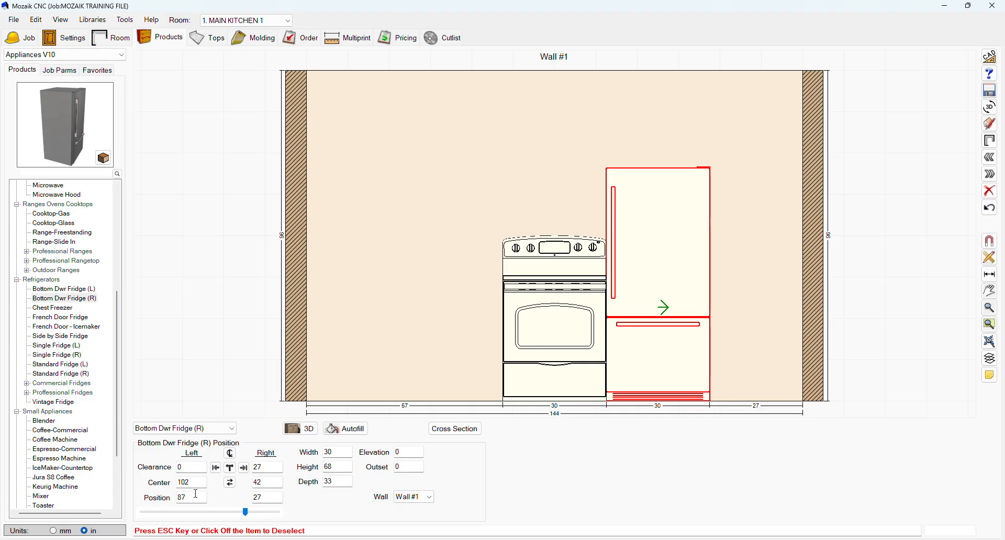
left_click(229, 467)
Place a Microwave Hood from the Appliances V10 library at the left end of wall 1, at about 37 1/2 inches elevation.
scroll(67, 333, "up", 4)
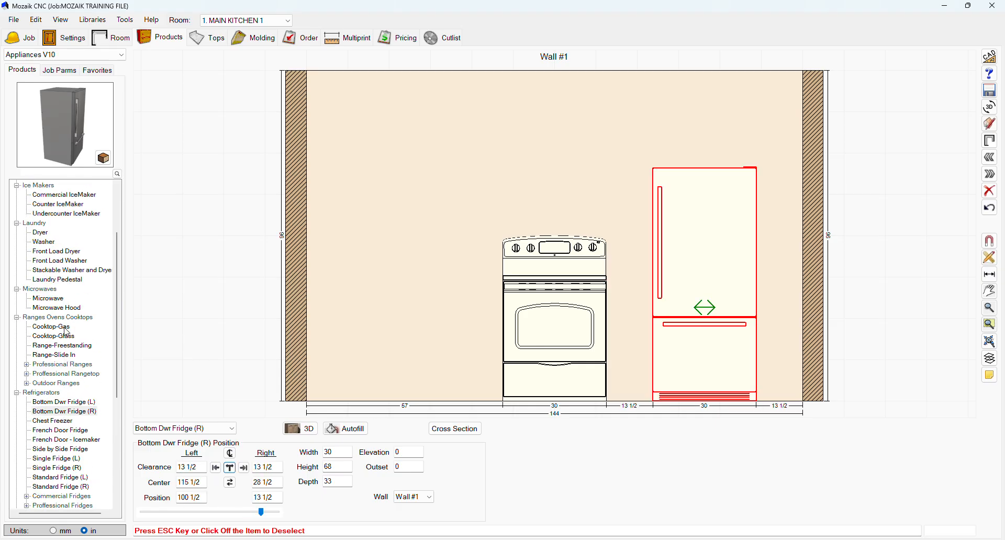
scroll(66, 335, "up", 3)
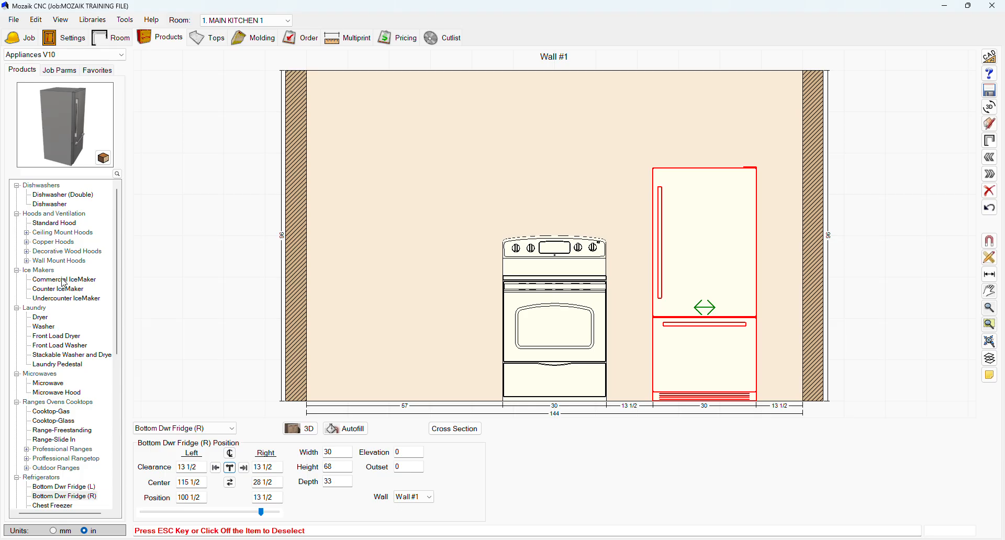
left_click(66, 393)
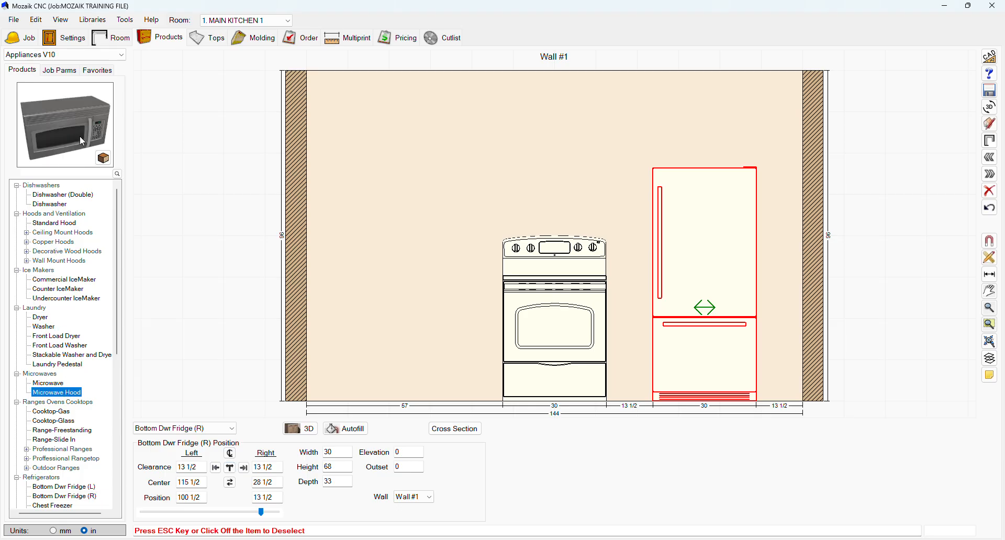
left_click_drag(82, 142, 477, 222)
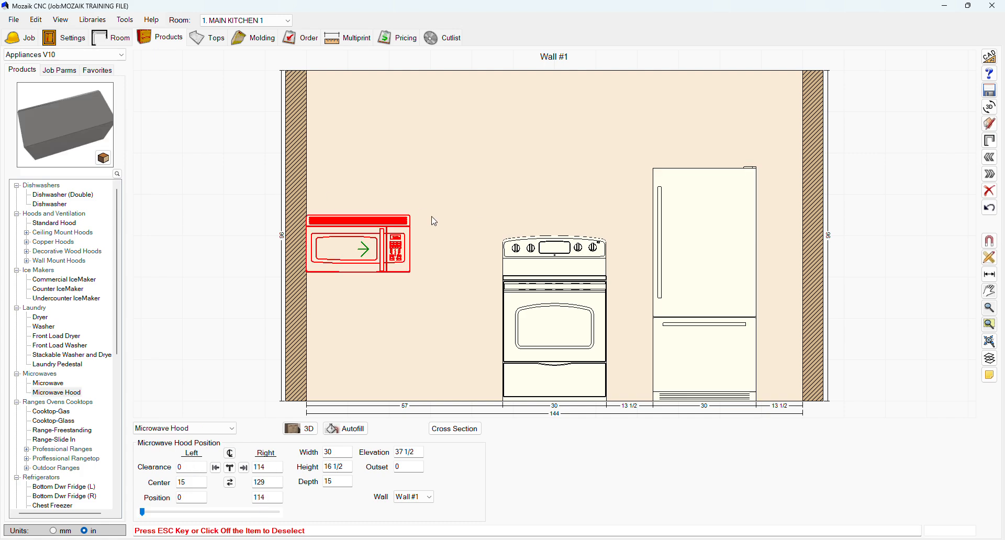
Place a Left End Panel from the Frameless V10 base end panels on wall 1 and move it against the range's left side.
left_click(62, 58)
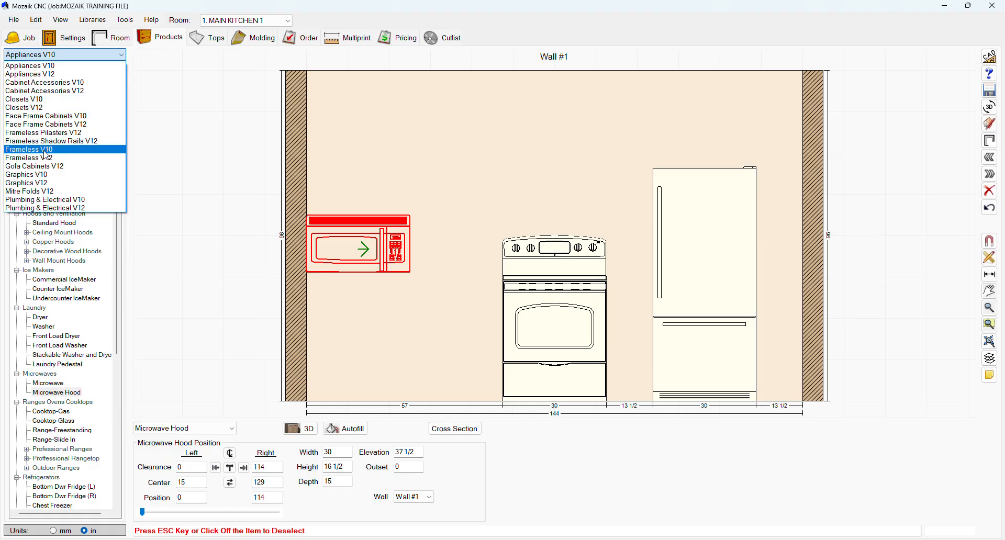
left_click(47, 150)
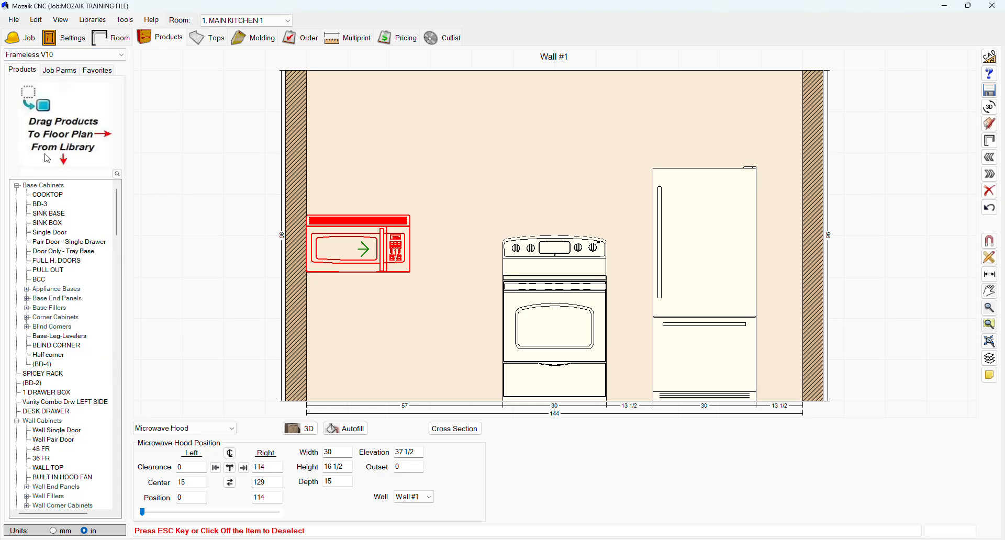
left_click(26, 299)
left_click_drag(63, 308, 384, 321)
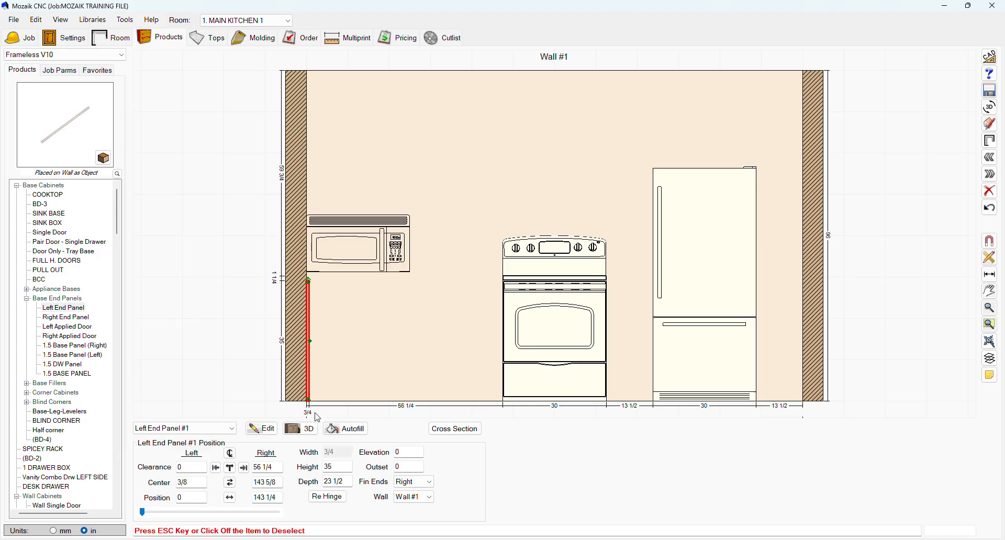
left_click(244, 468)
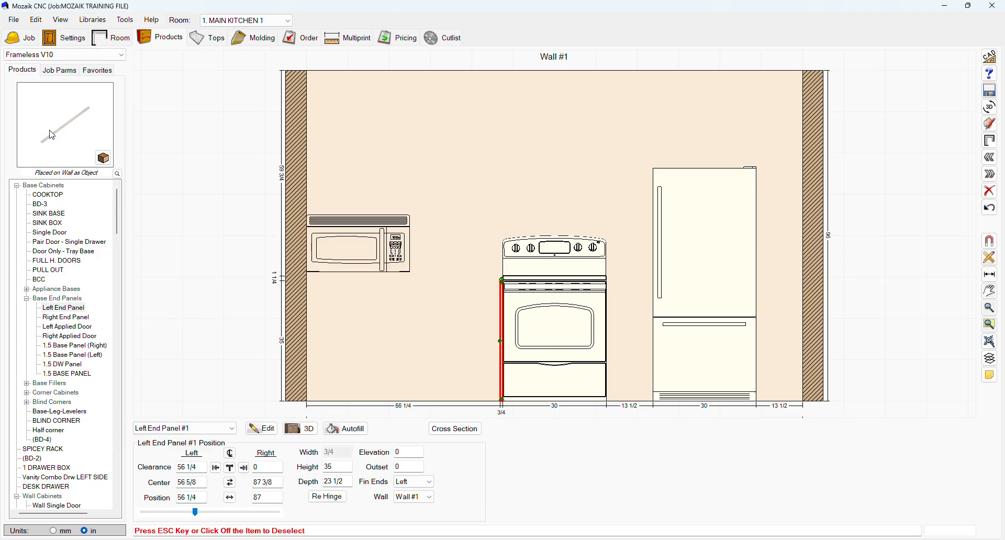
Place a Right End Panel against the range's right side and deselect it.
left_click(67, 318)
left_click_drag(78, 138, 641, 361)
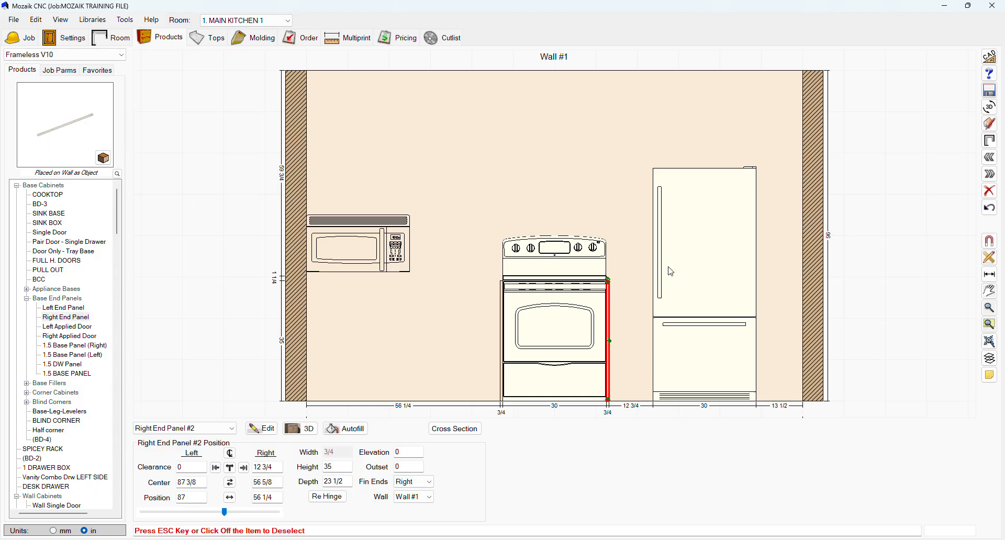
left_click(767, 180)
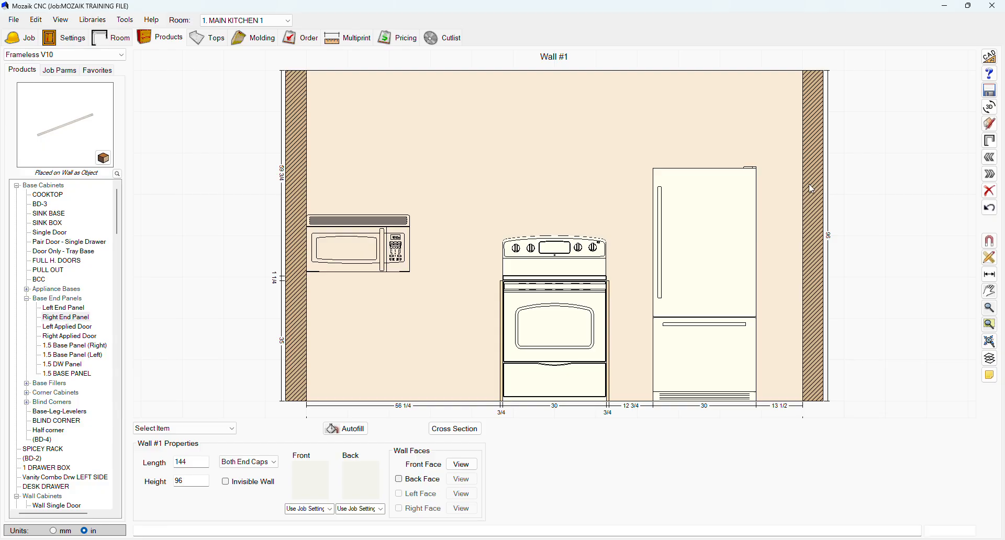
Place a TF 3 tall filler from the Frameless V10 library on wall 1 between the fridge and the right wall end.
scroll(38, 454, "down", 5)
scroll(38, 455, "down", 4)
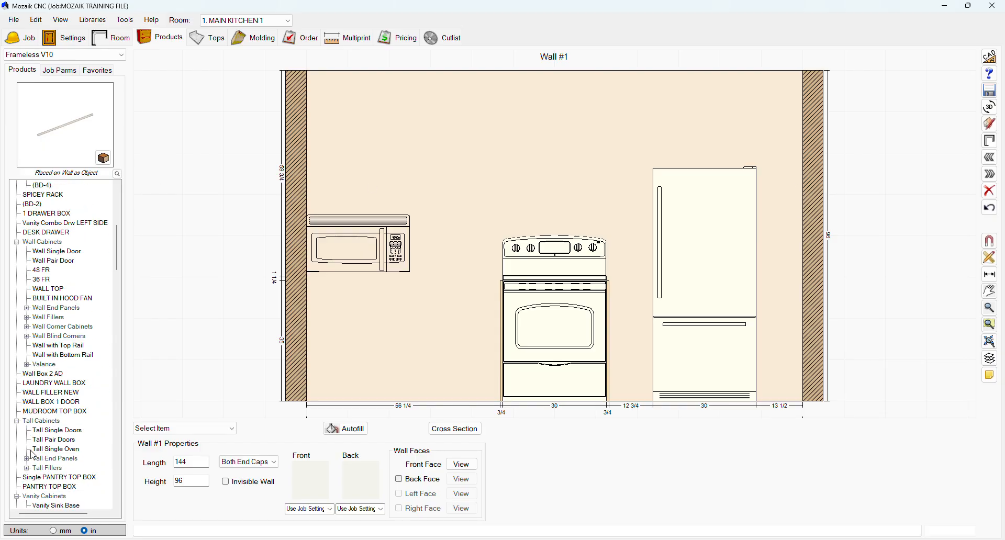
left_click(27, 468)
left_click(49, 488)
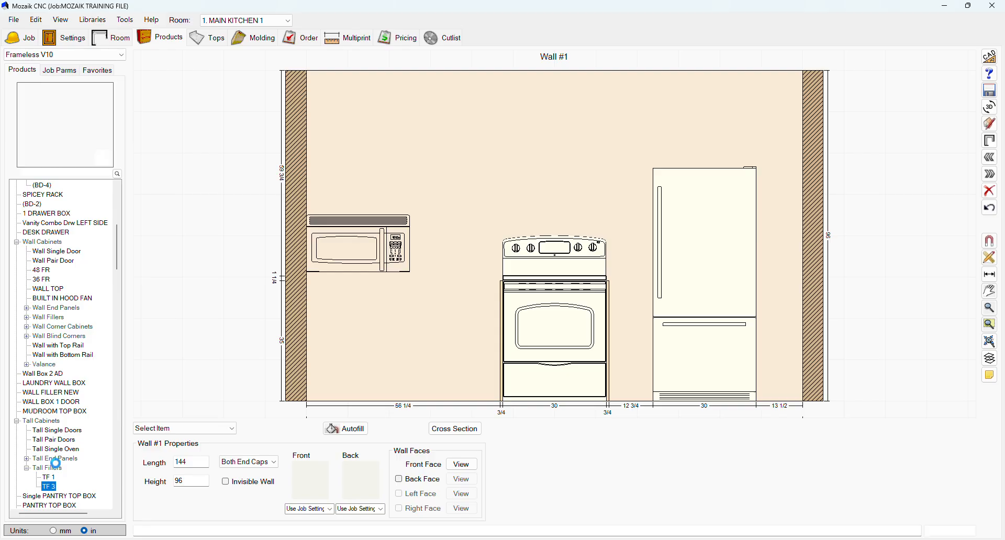
left_click_drag(61, 122, 777, 210)
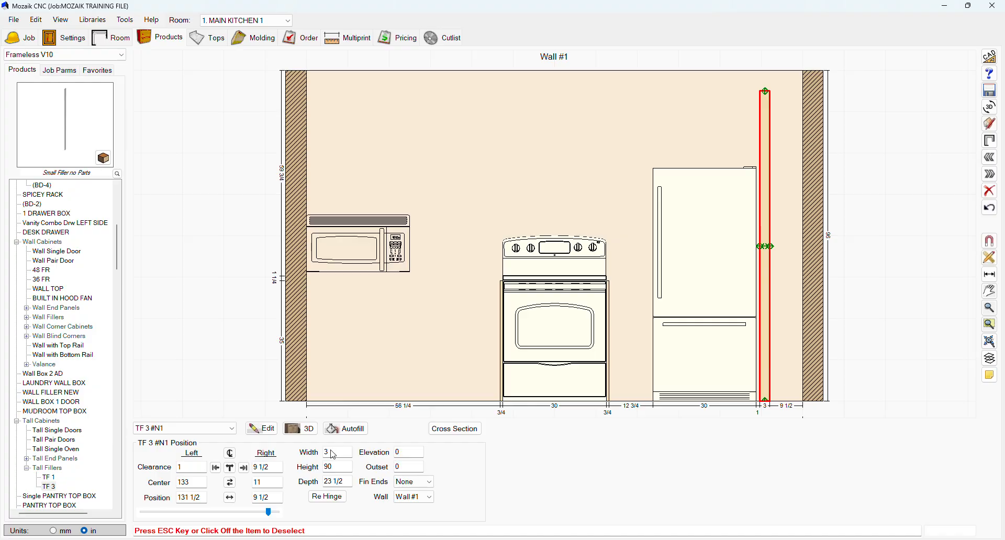
Set the tall filler's width to 1.5 inches with Right as stretch direction and move it against the wall's right end.
left_click_drag(335, 453, 296, 454)
type("1.5")
key("Return")
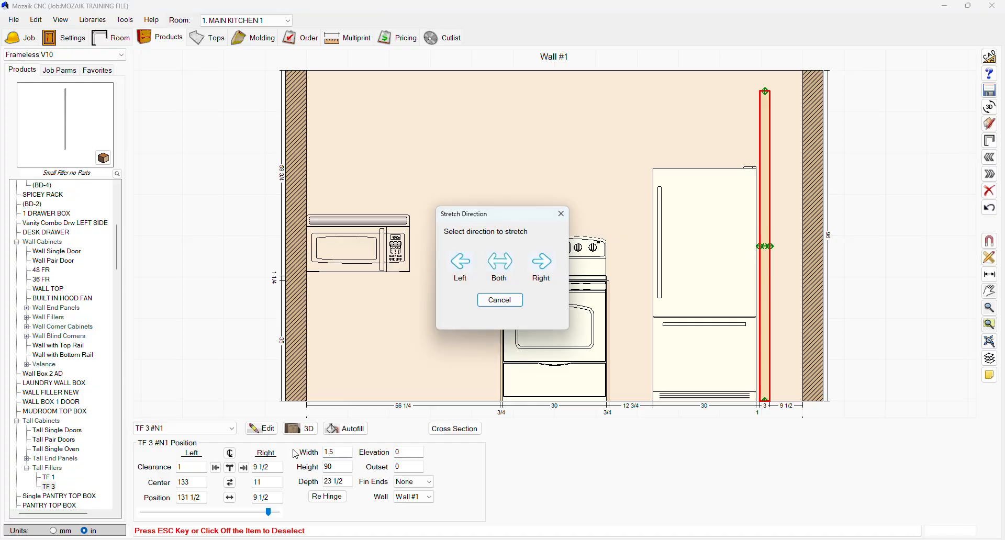
left_click(544, 264)
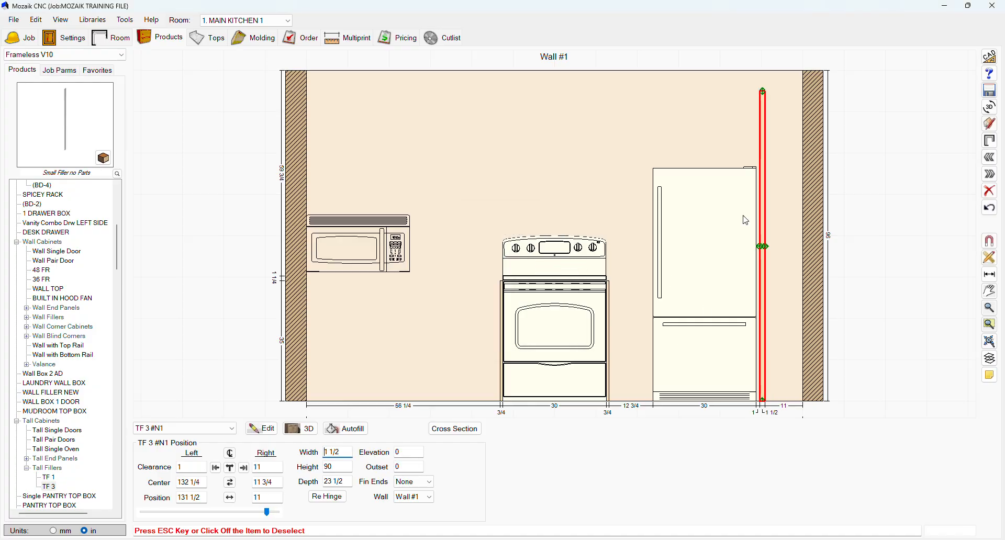
left_click(244, 467)
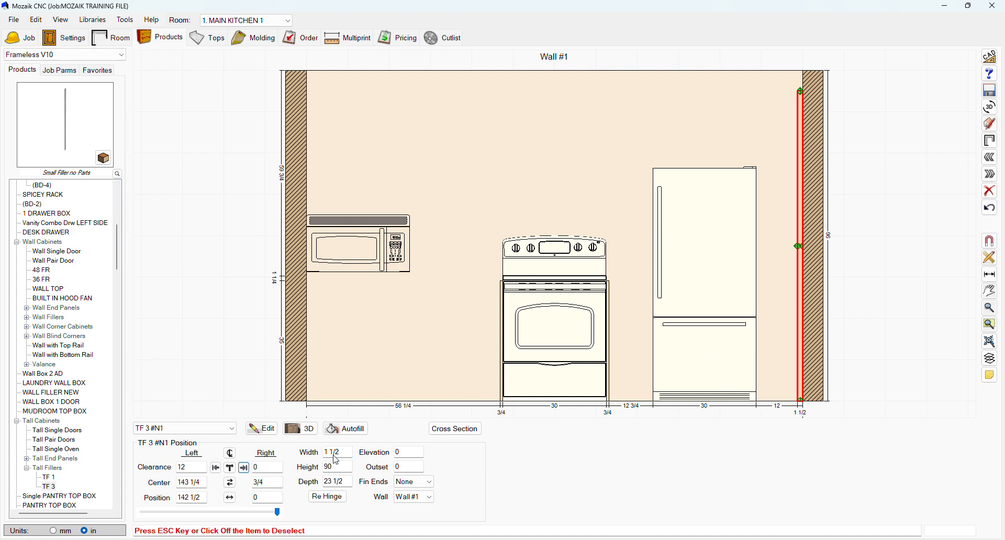
Move the fridge right until it meets the tall filler and deselect it.
left_click(676, 341)
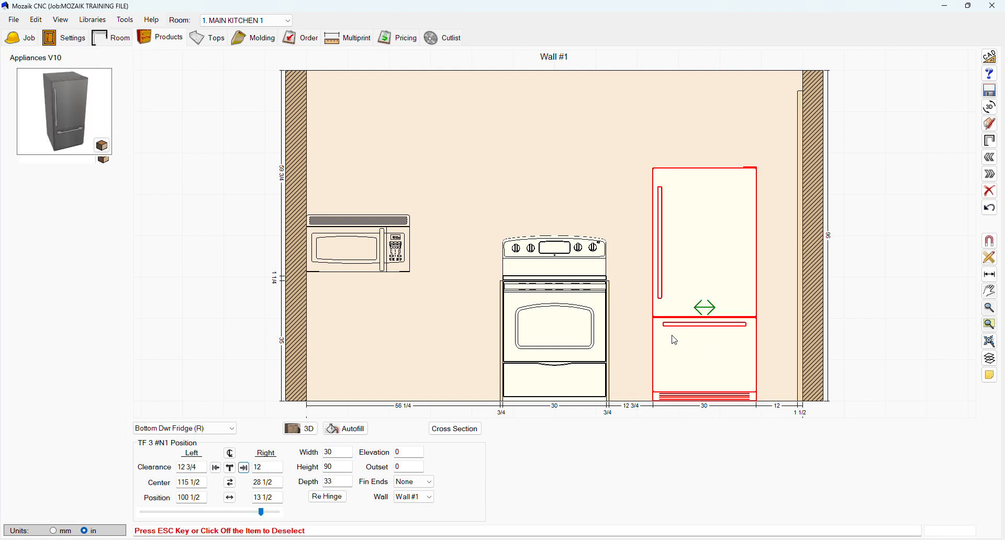
left_click(244, 468)
left_click(608, 158)
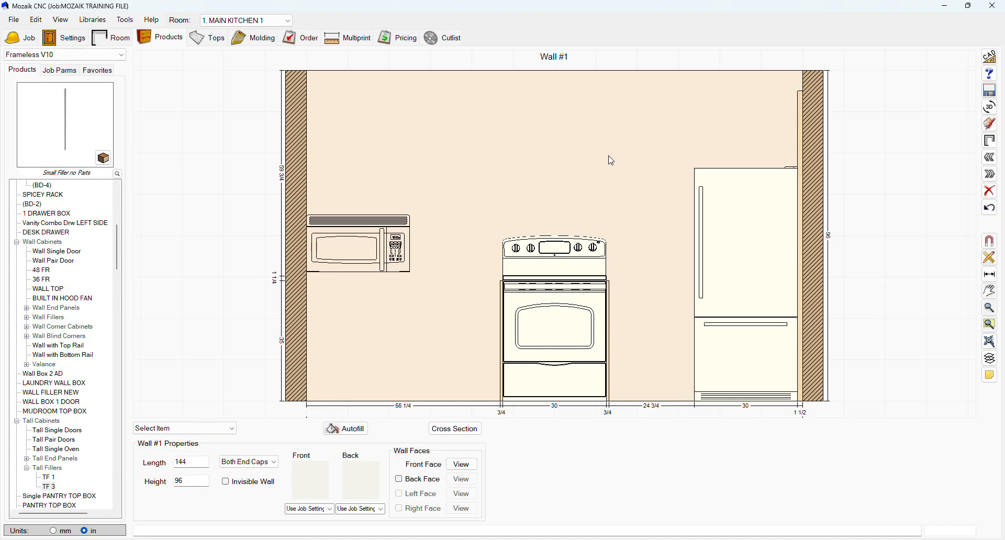
Place a TEP-Left tall end panel between the range and the fridge and move it against the fridge's left side.
left_click(26, 459)
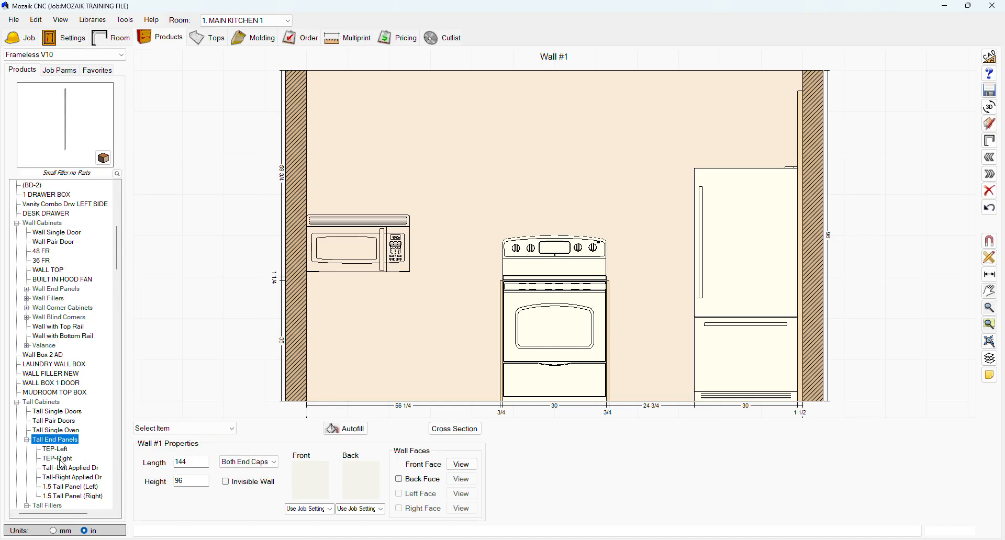
left_click(67, 459)
left_click(55, 449)
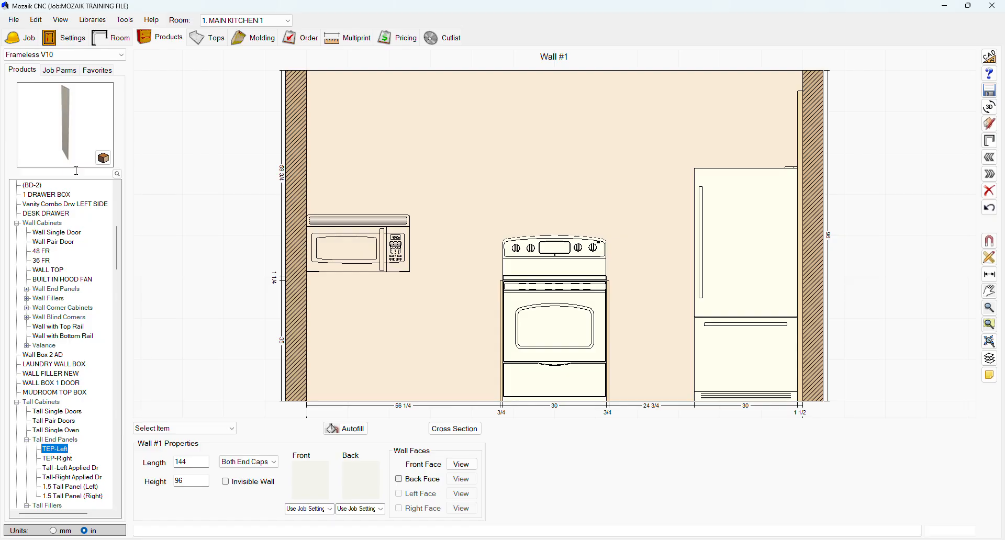
left_click(628, 224)
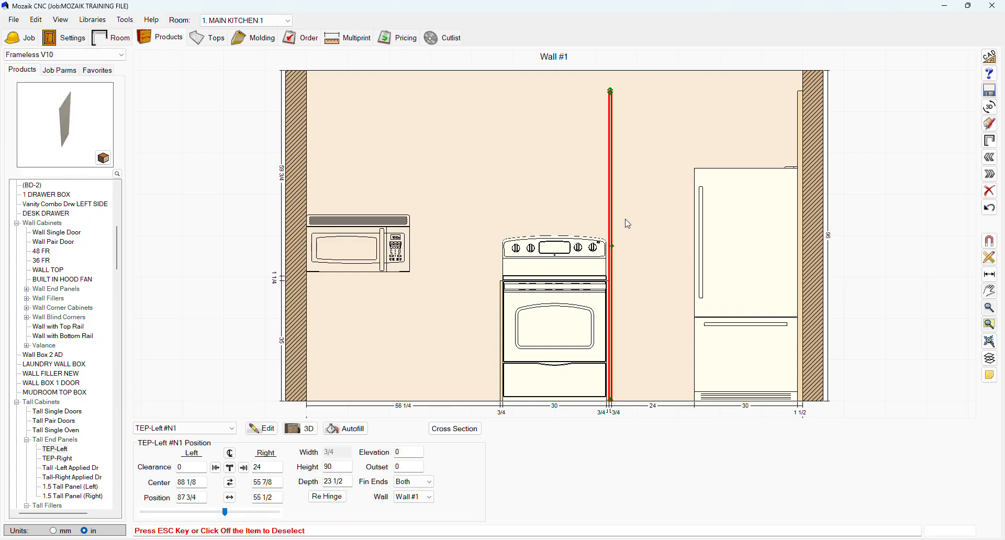
left_click(244, 468)
left_click(580, 177)
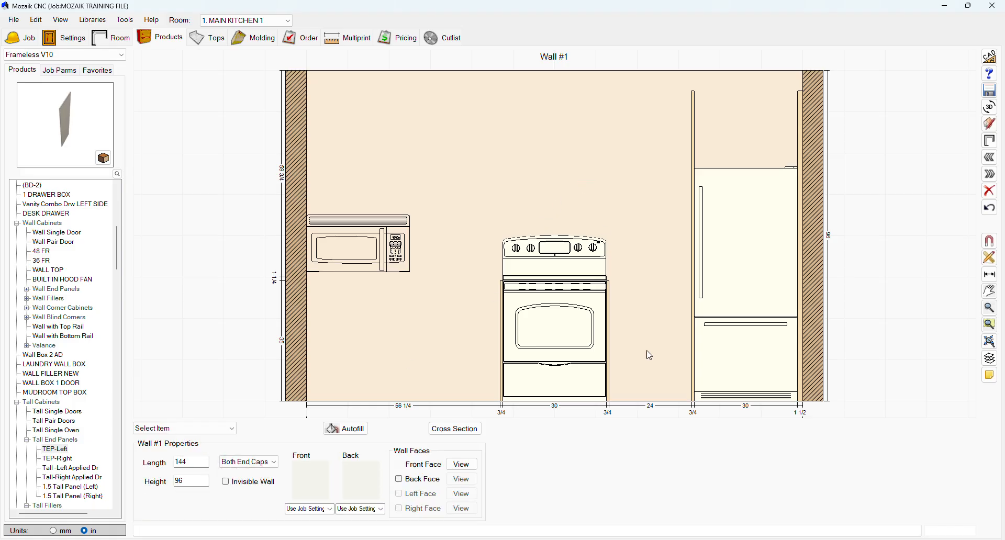
left_click(648, 353)
left_click(358, 238)
left_click(399, 134)
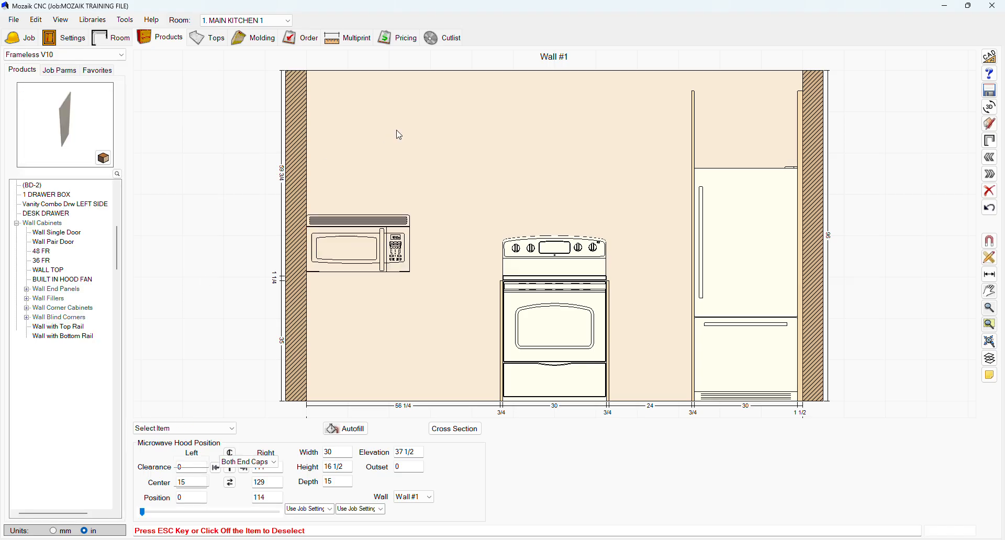
Place a 36 FR wall cabinet above the fridge, adjust its height to fit over the fridge, and deselect it.
scroll(60, 459, "down", 1)
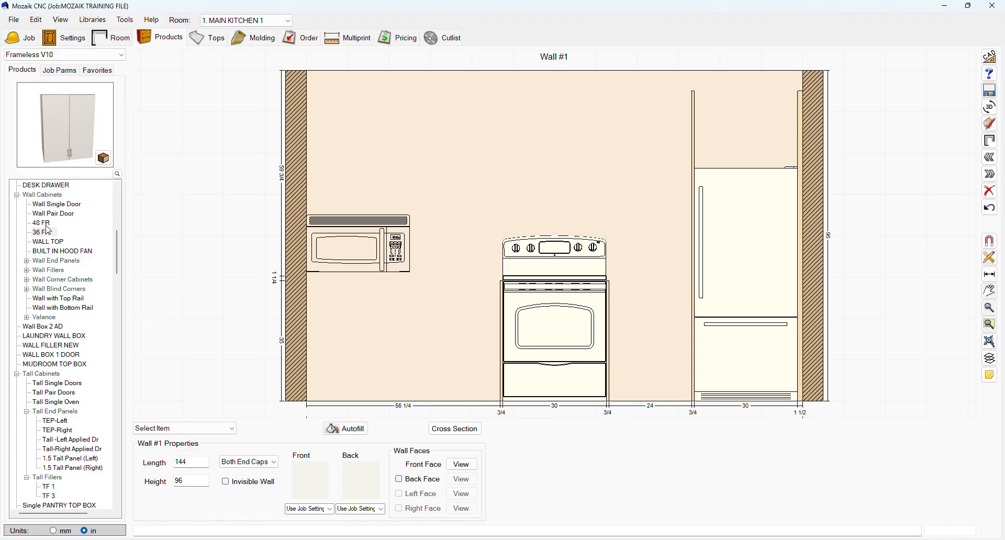
left_click_drag(63, 157, 748, 128)
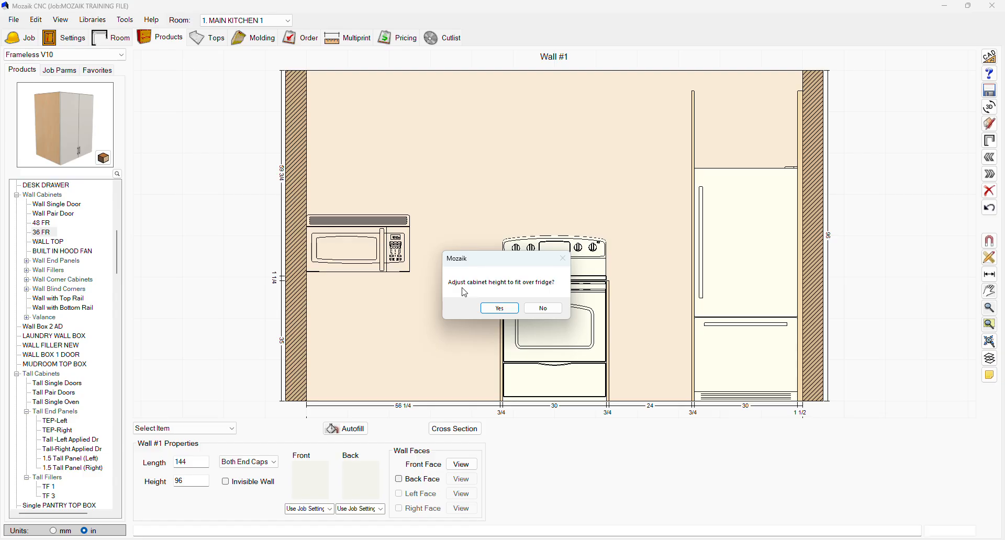
left_click(500, 308)
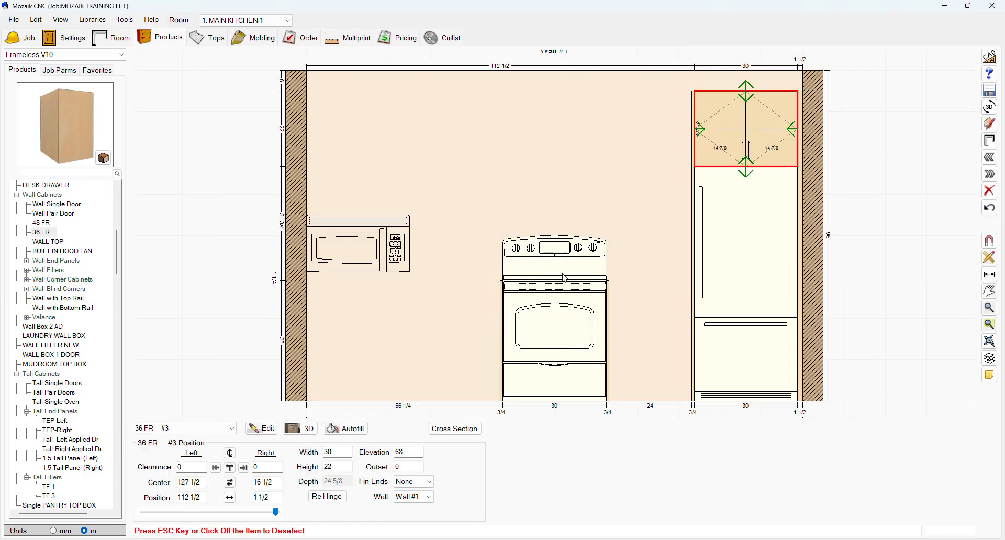
left_click(570, 114)
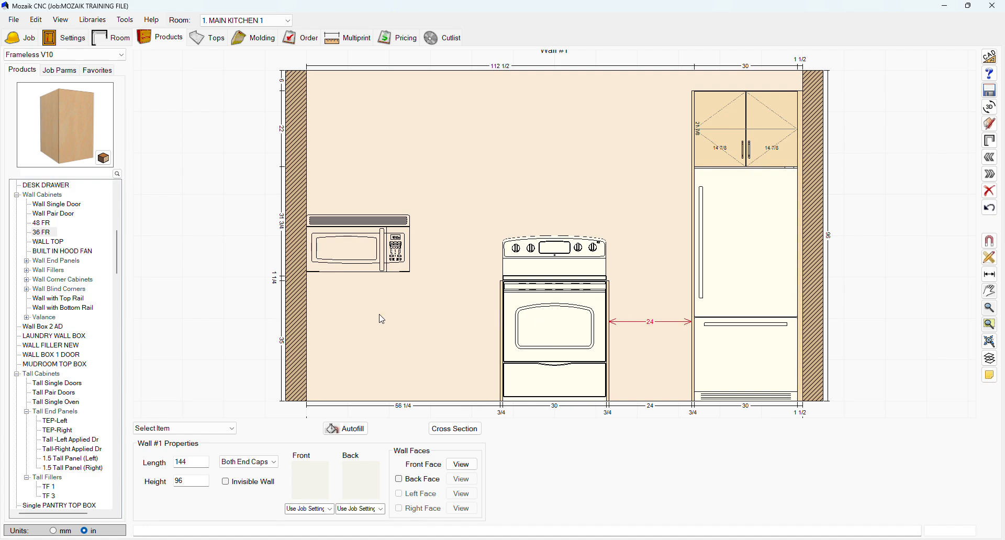
Place a BD-3 base cabinet in the gap between the range's end panel and the tall end panel beside the fridge.
scroll(13, 258, "up", 3)
scroll(59, 228, "up", 5)
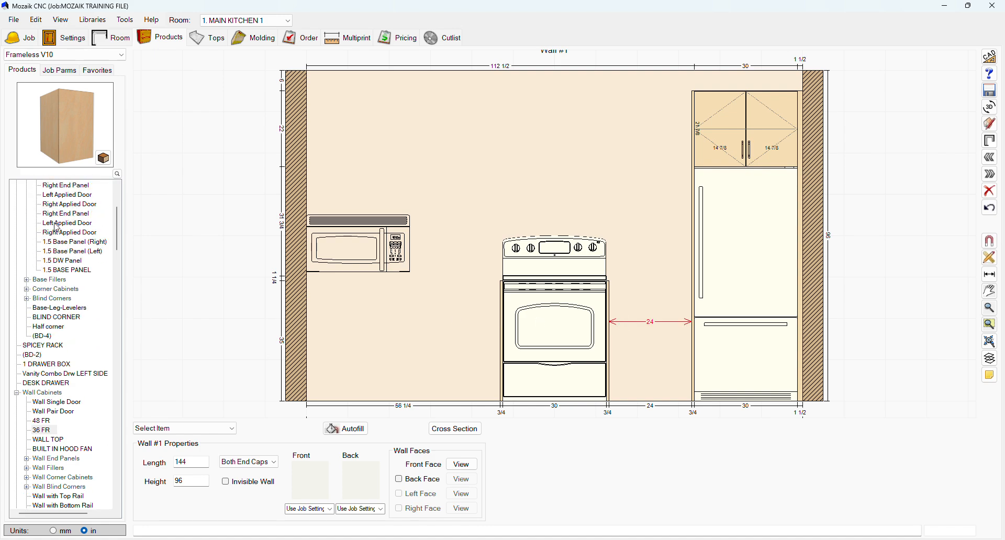
left_click_drag(52, 205, 615, 350)
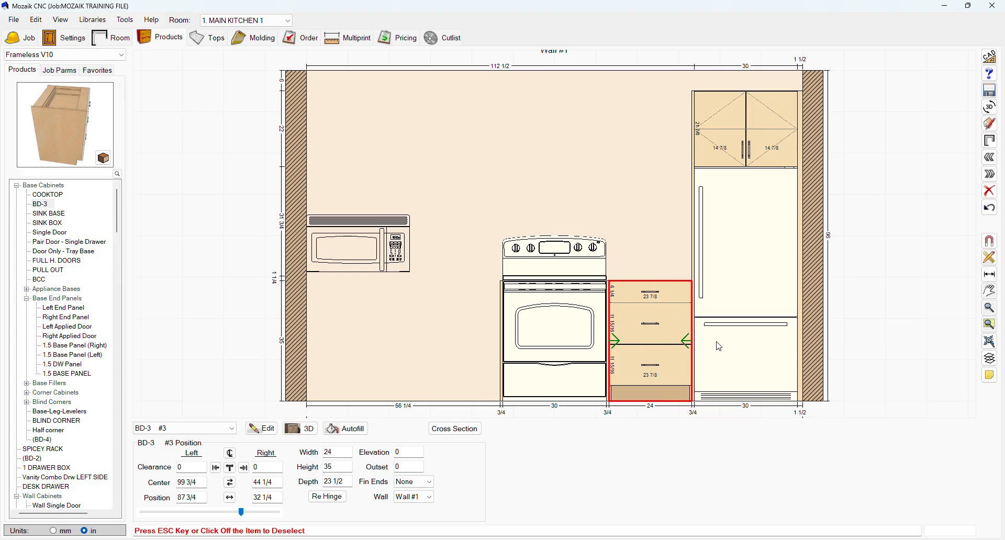
mouse_move(692, 339)
left_mouse_down()
mouse_move(679, 340)
mouse_move(708, 339)
left_mouse_up()
left_click(490, 200)
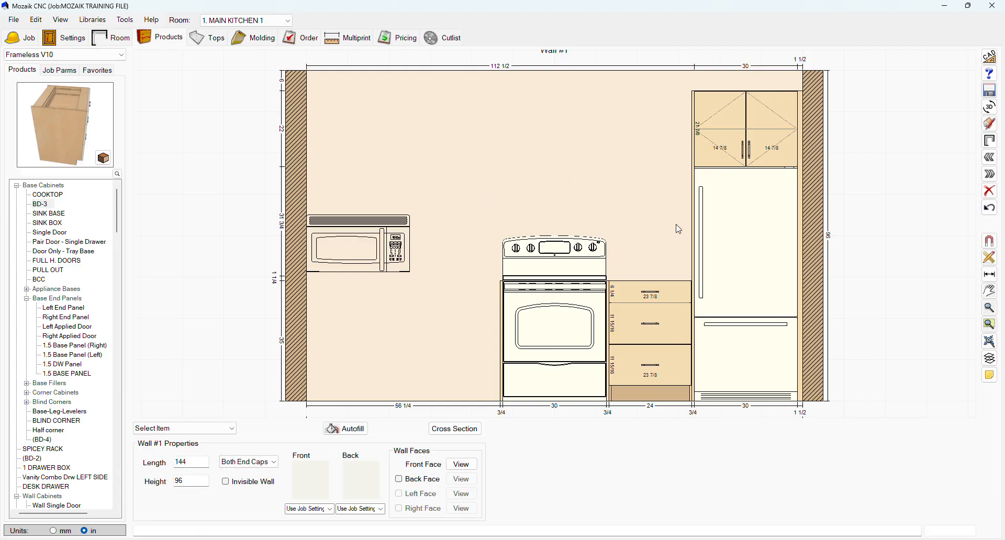
Place a Wall Pair Door cabinet on wall 1 and move it right against the tall end panel beside the fridge.
scroll(31, 408, "down", 5)
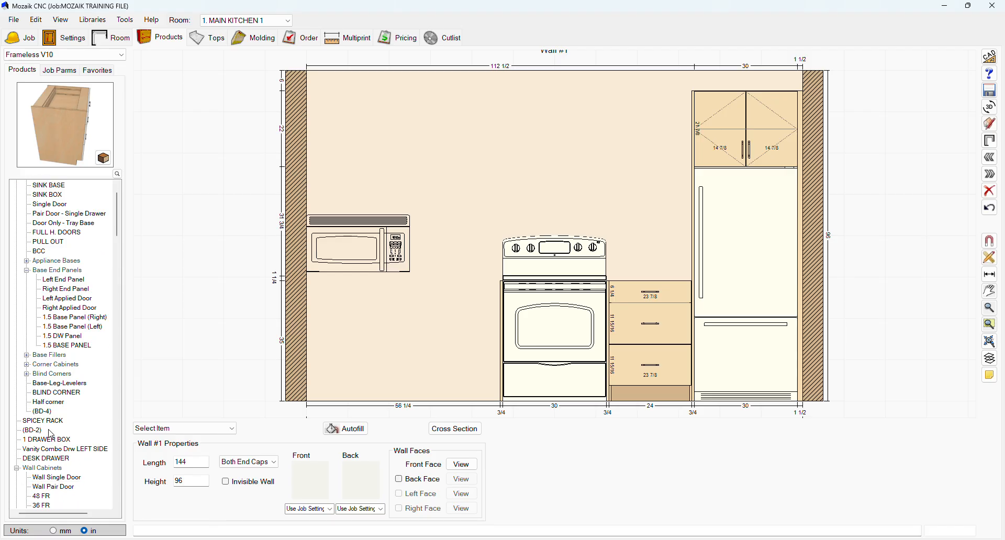
left_click(56, 372)
left_click_drag(67, 153, 446, 188)
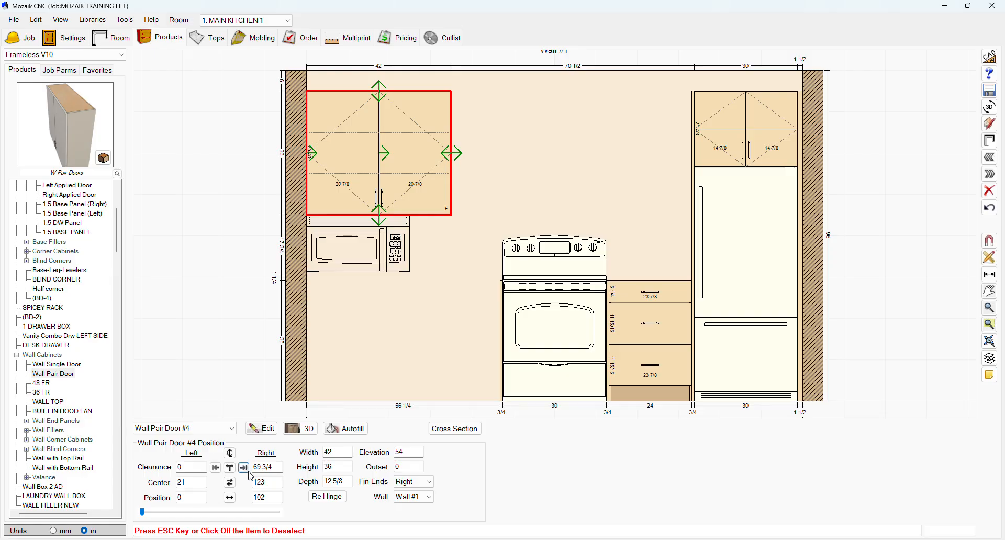
left_click(244, 468)
Set the Wall Pair Door cabinet's width to 24 inches to match the base cabinet below and deselect it.
double_click(335, 453)
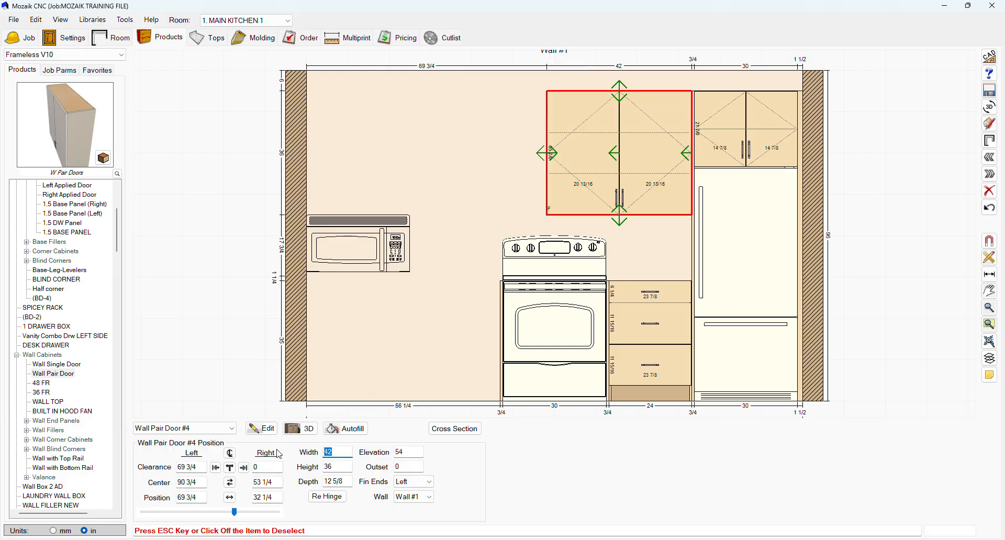
type("27")
key("Return")
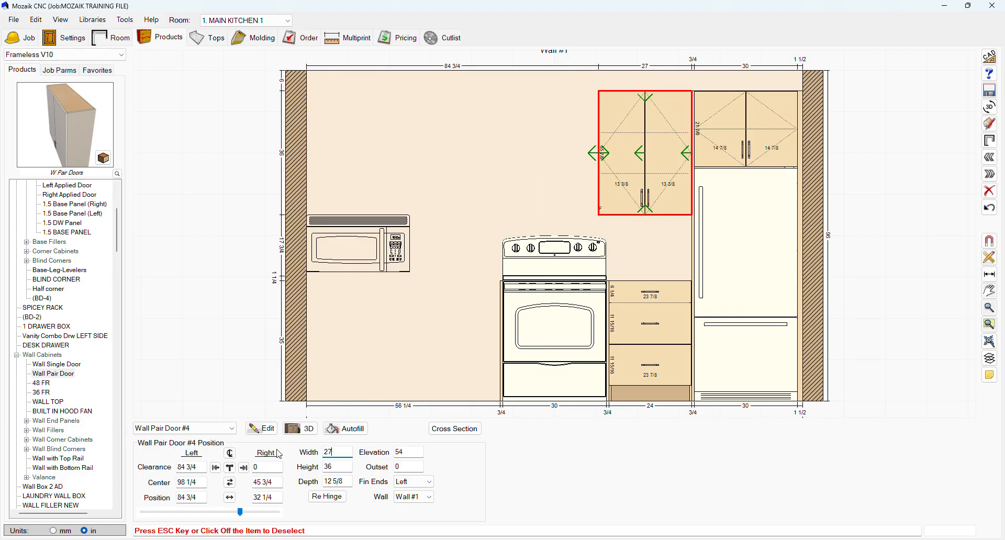
type("24")
key("Return")
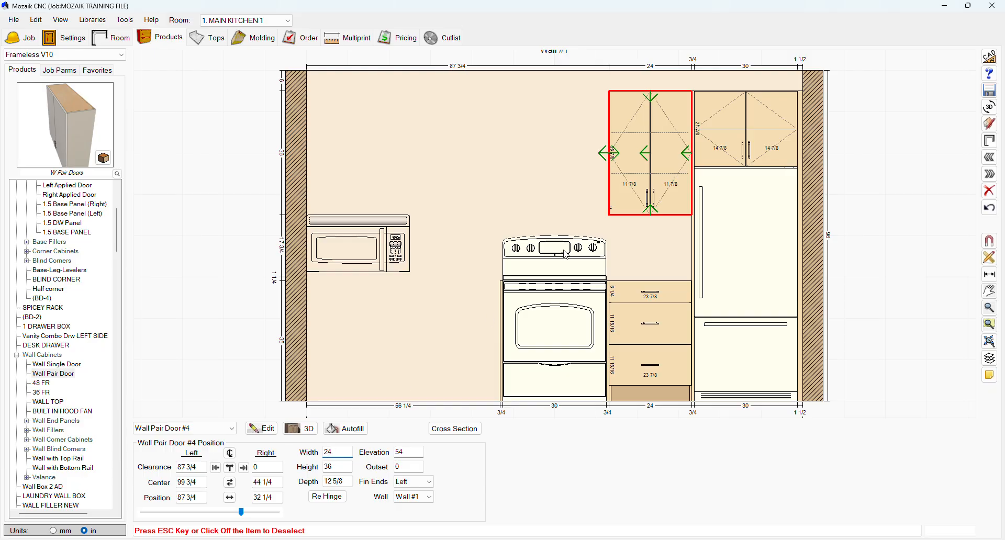
left_click(532, 177)
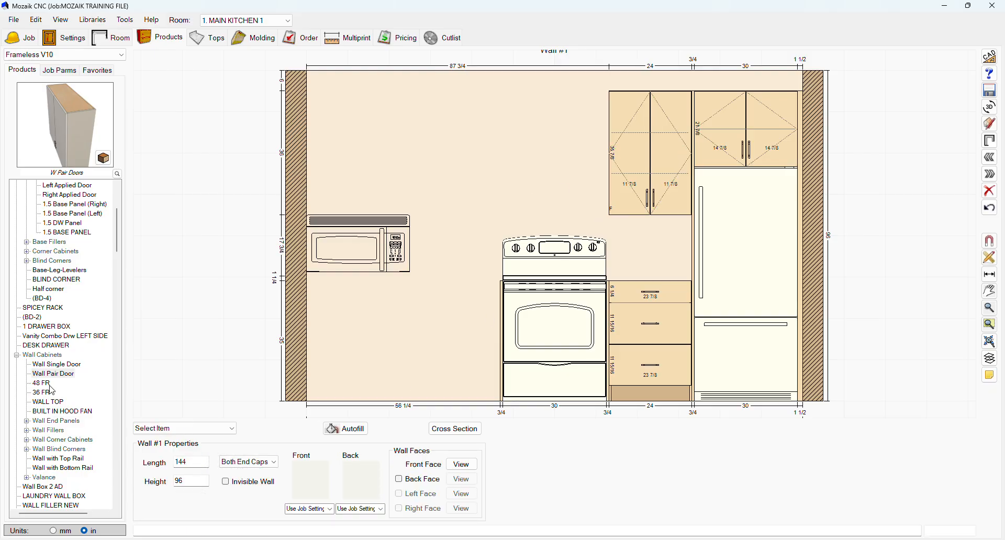
Place a WEP - Right wall end panel and move it against the left side of the 24-inch wall cabinet.
left_click(26, 424)
left_click_drag(54, 440, 381, 163)
left_click(243, 467)
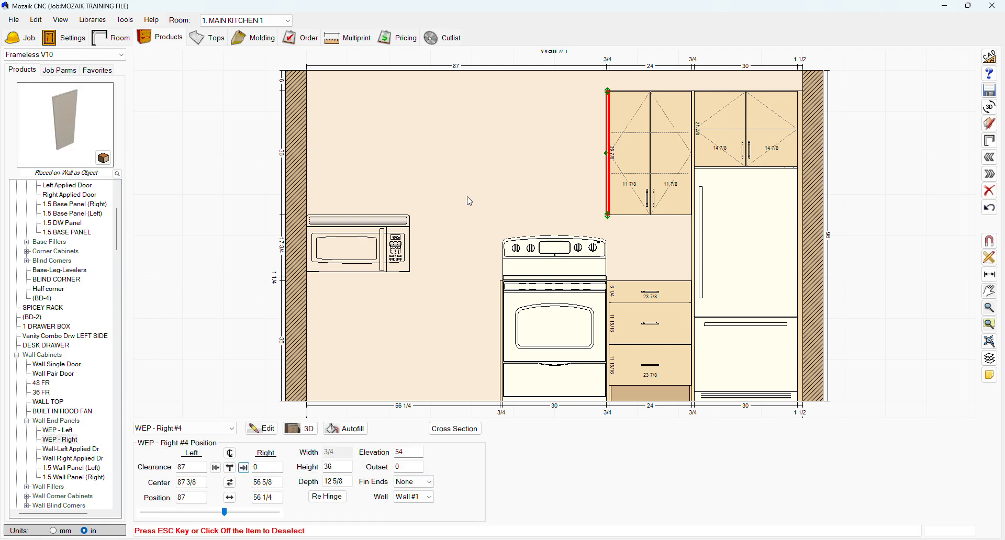
left_click(490, 165)
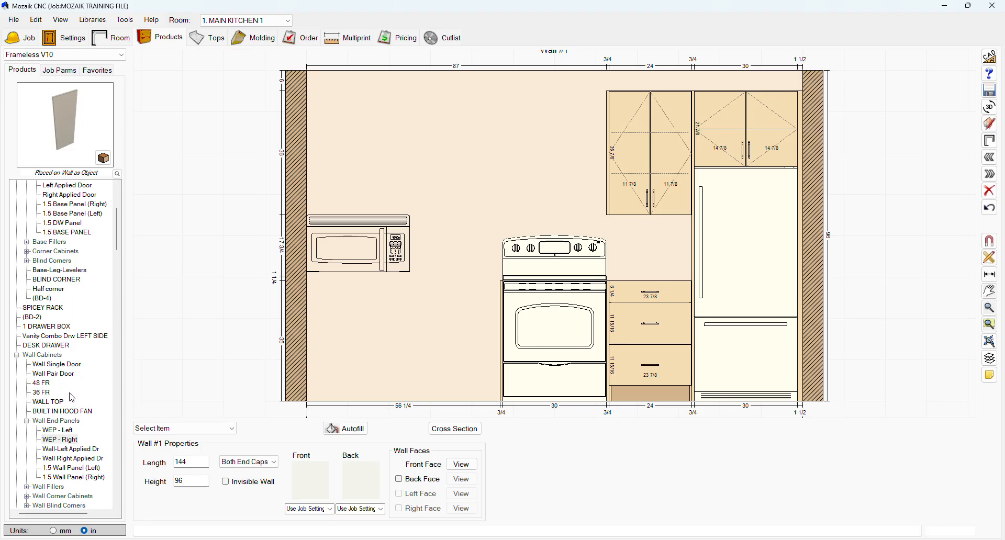
Place a BUILT IN HOOD FAN cabinet, move it right against the wall end panel, and shorten it from below to 18 inches high.
left_click(63, 411)
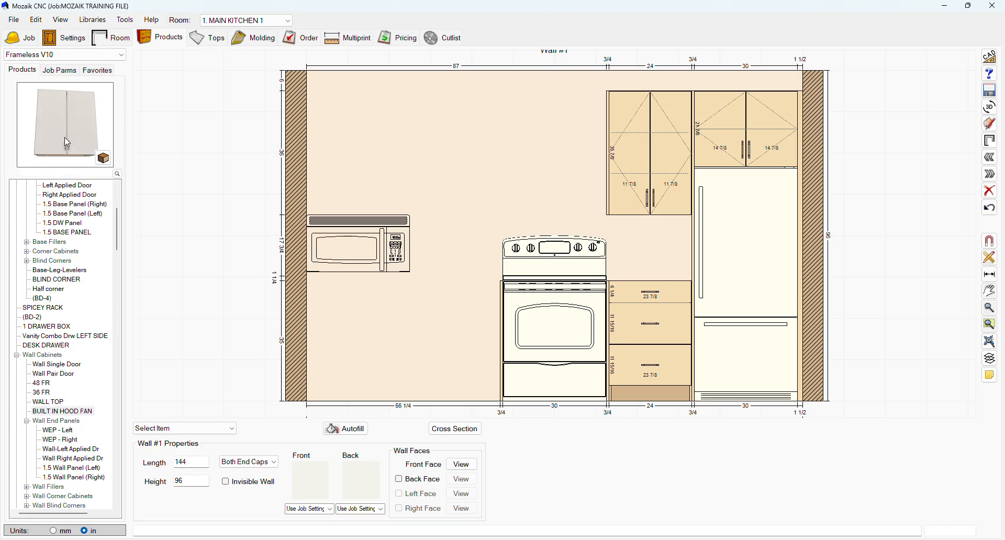
left_click_drag(64, 139, 400, 157)
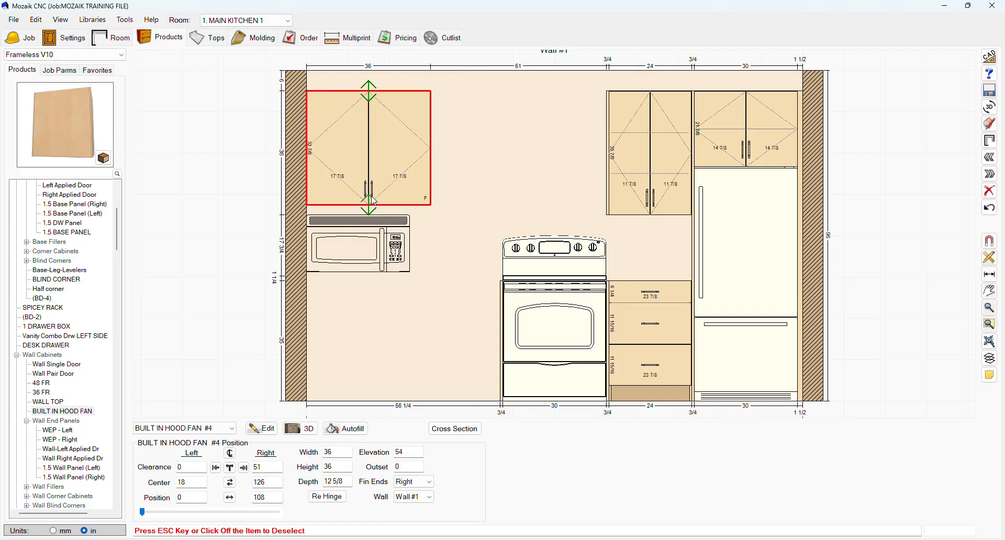
left_click_drag(374, 201, 373, 180)
left_click_drag(369, 137, 547, 145)
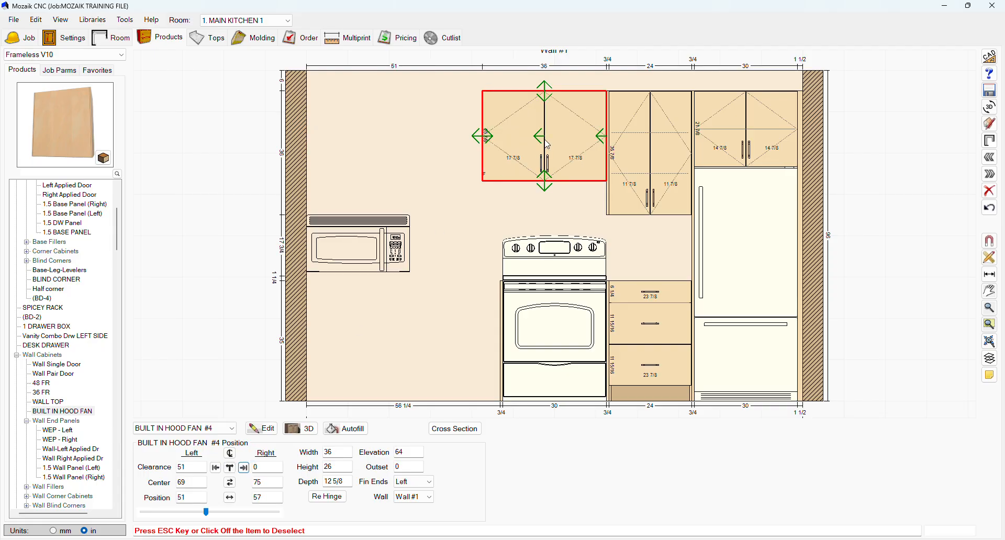
left_click_drag(545, 181, 545, 153)
Set the microwave hood's elevation to 54 inches and move it right until it sits above the range.
left_click(413, 244)
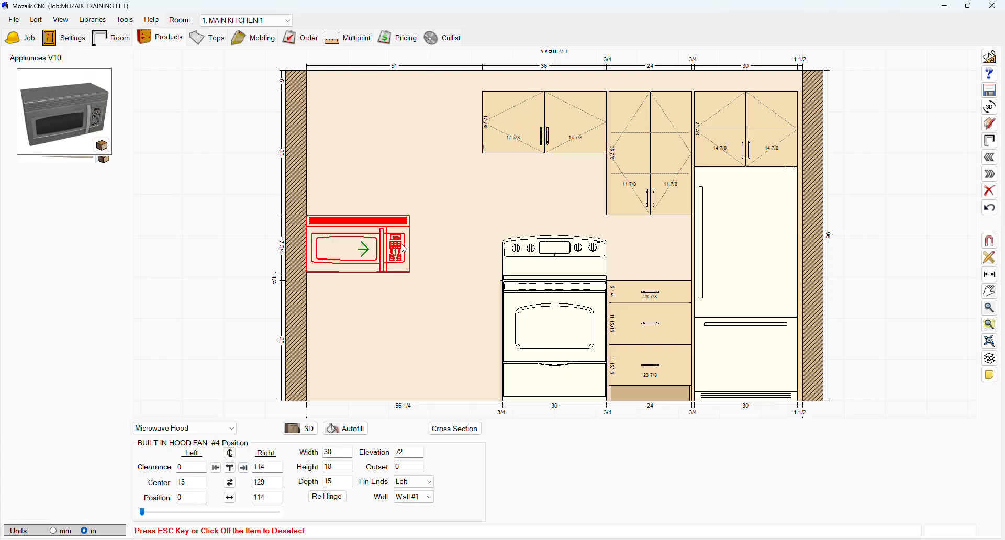
left_click(409, 453)
type("54")
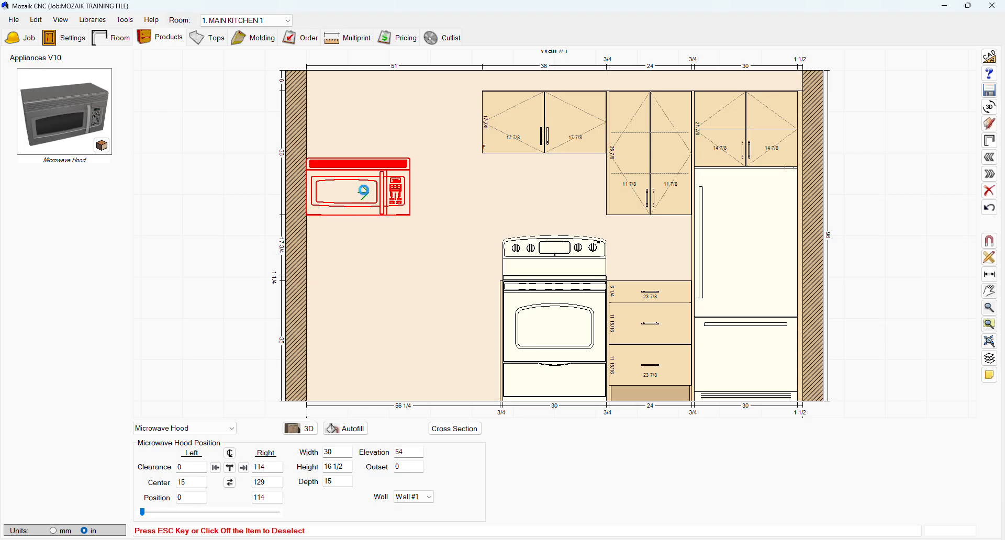
left_click_drag(364, 191, 560, 202)
Resize the hood fan cabinet above the microwave to 30 inches wide and 19 inches high, and deselect it.
left_click(504, 131)
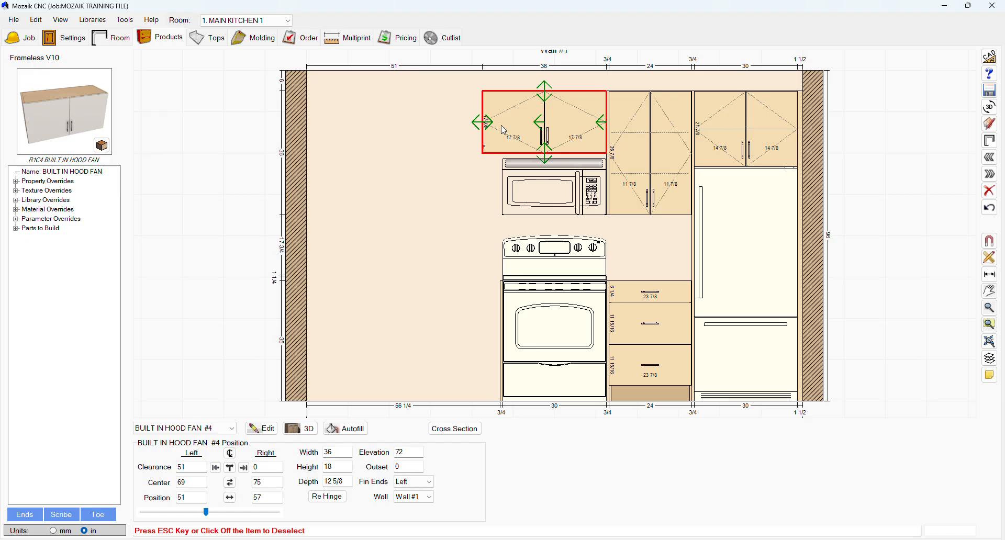
left_click_drag(487, 124, 507, 125)
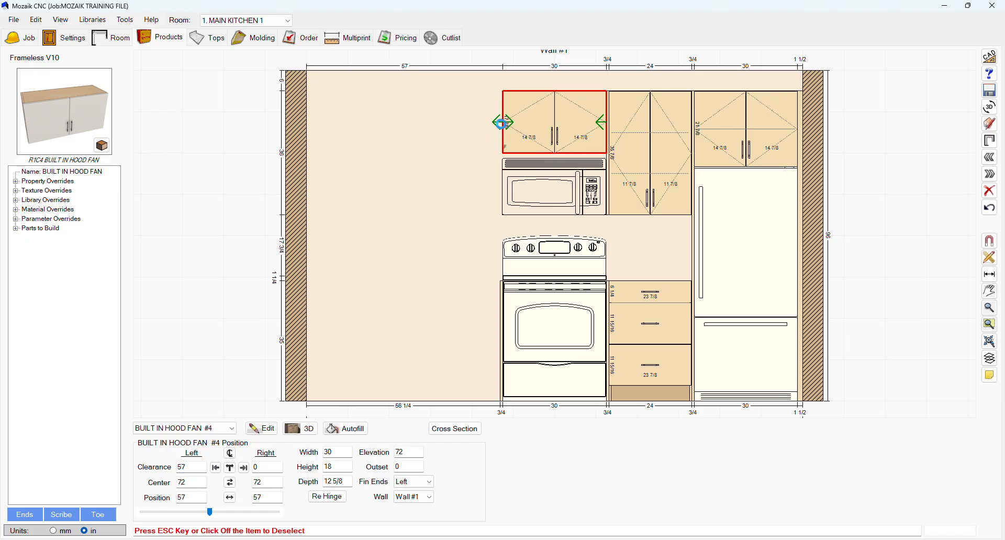
left_click_drag(556, 154, 559, 163)
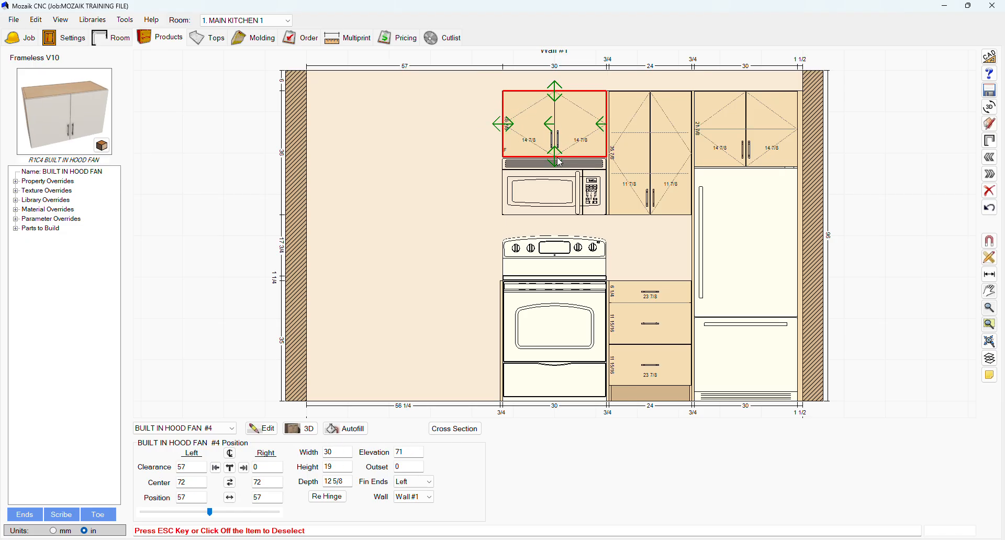
left_click(482, 134)
Place a WEP - Left wall end panel and move it against the left side of the hood fan cabinet.
left_click(59, 431)
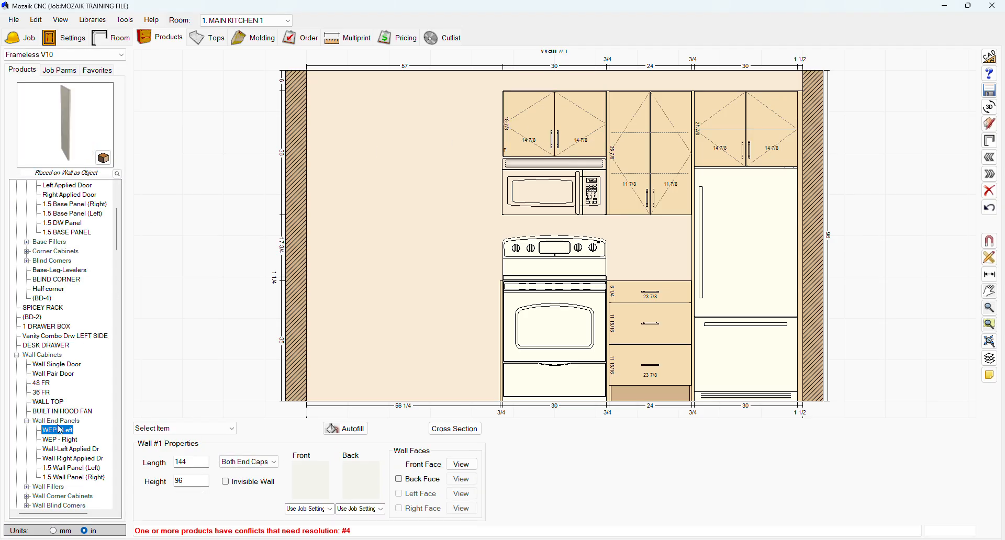
left_click_drag(70, 162, 406, 173)
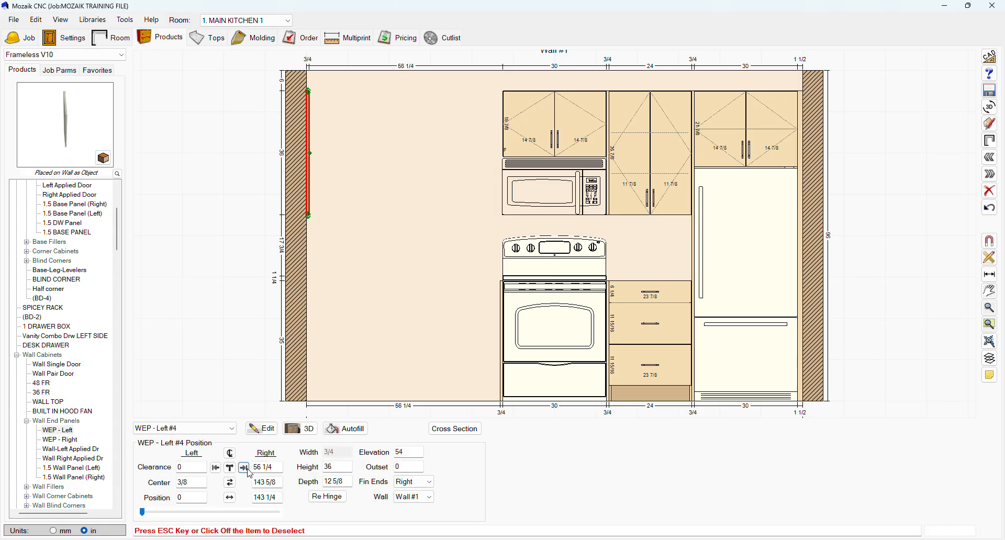
left_click(360, 219)
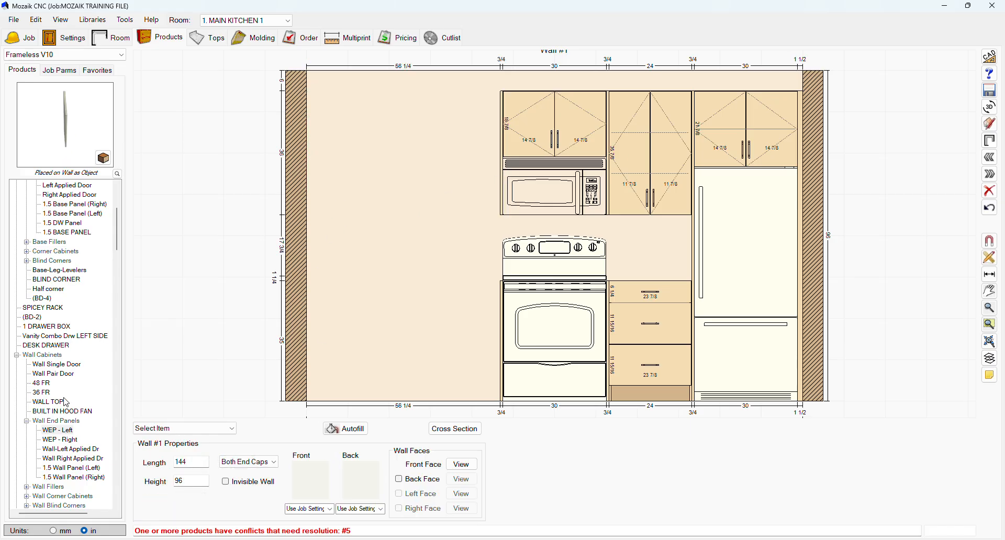
Place another Wall Pair Door cabinet and move it right against the end panel left of the hood fan cabinet.
left_click(53, 373)
left_click_drag(66, 135, 348, 156)
left_click(244, 468)
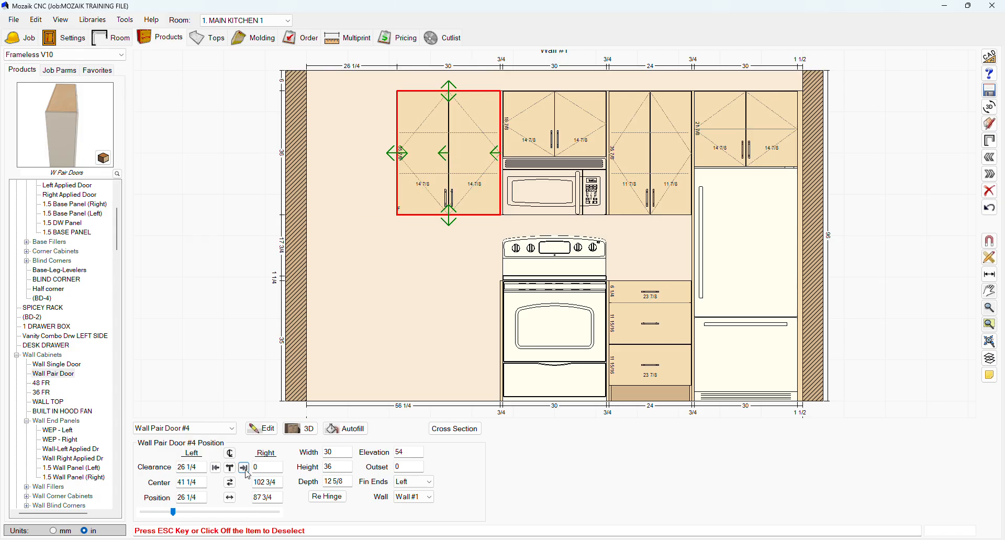
left_click(357, 210)
Place a WF3 wall filler from the Wall Fillers group against the left end of wall 1.
scroll(89, 424, "down", 2)
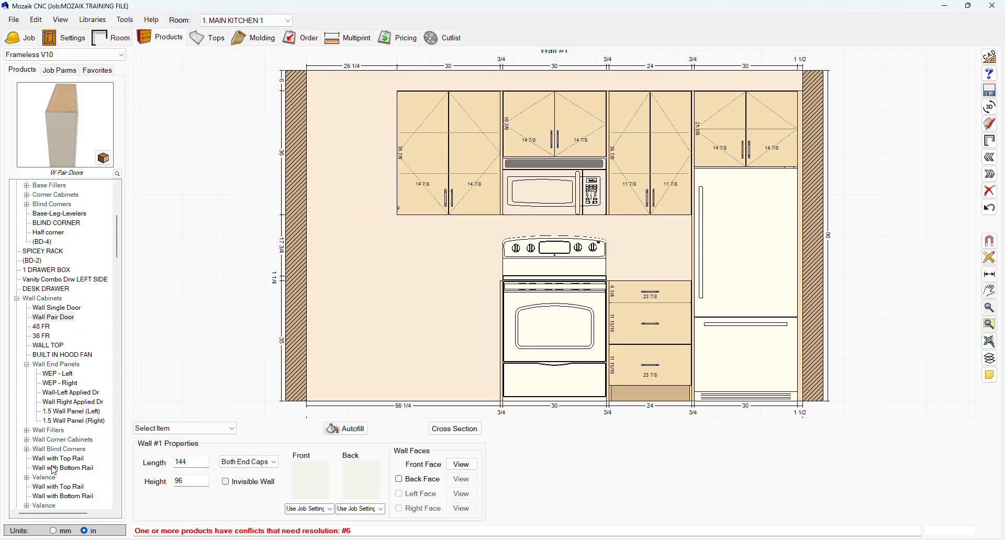
left_click(29, 431)
left_click(51, 449)
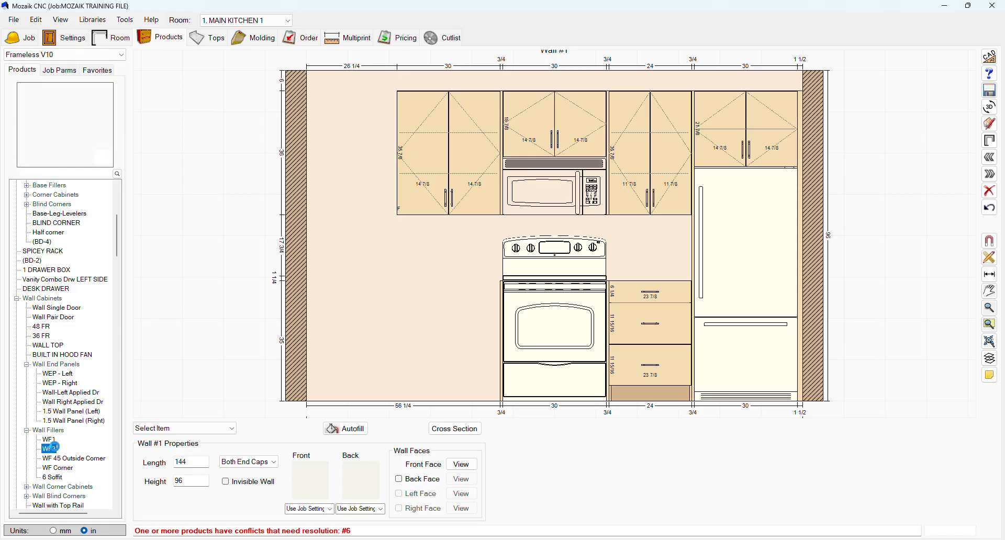
left_click_drag(74, 126, 317, 153)
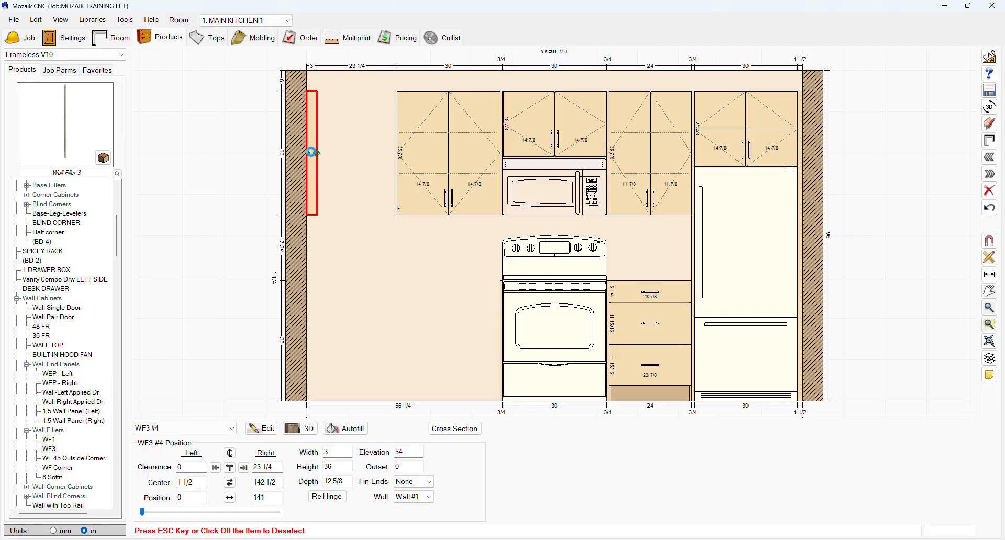
Narrow the leftmost Wall Pair Door cabinet to 27 inches and set the WF3 wall filler's width to 2 1/4 inches.
left_click(444, 188)
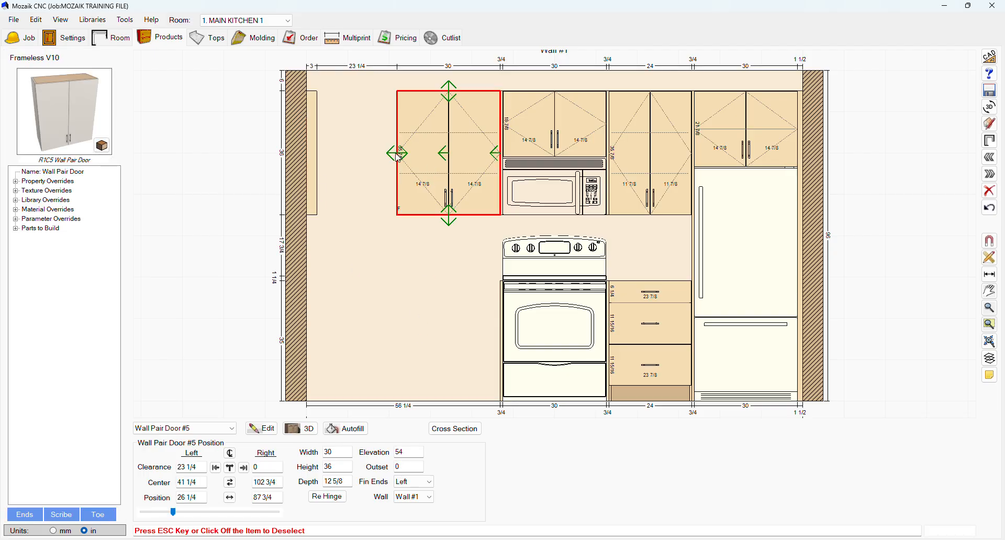
left_click_drag(400, 156, 408, 157)
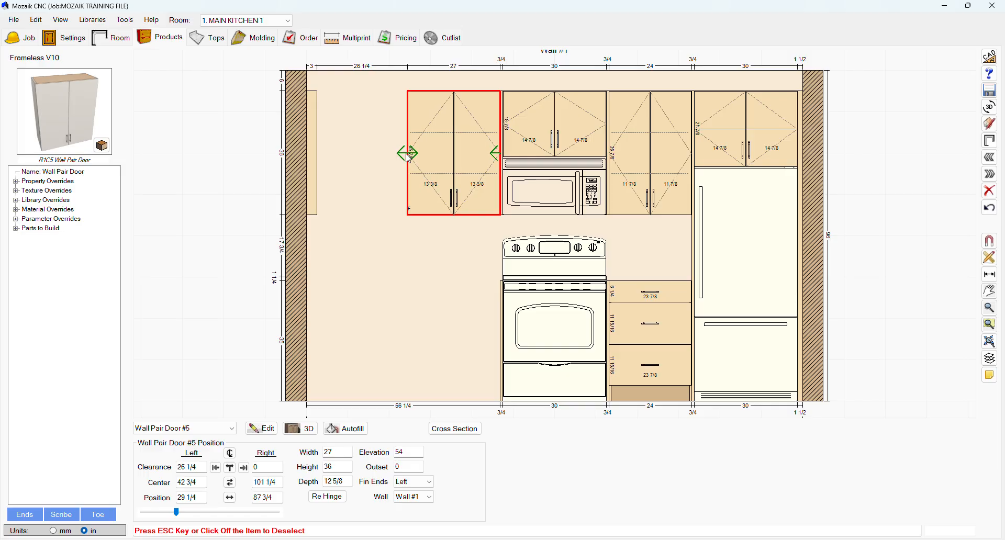
left_click(313, 154)
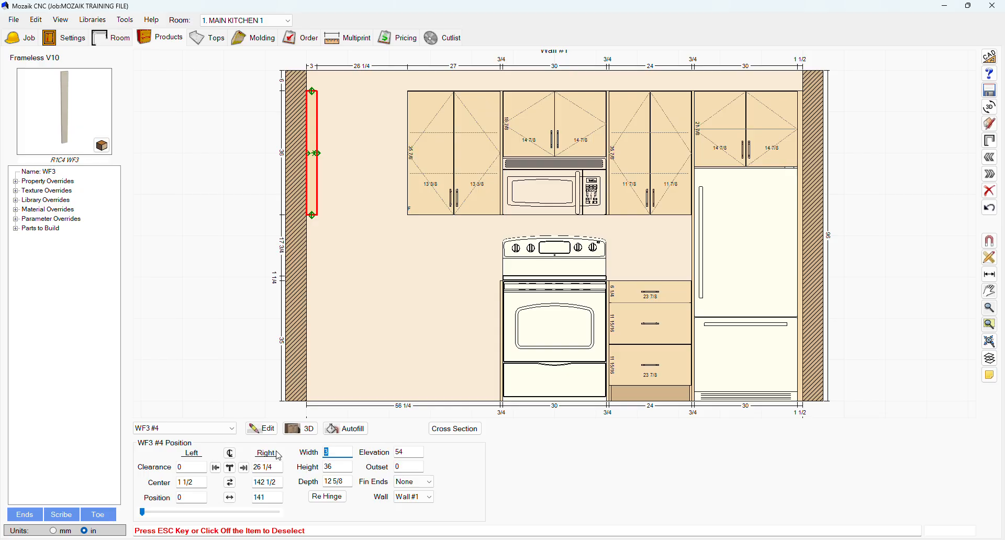
type("2 1/4")
key("Return")
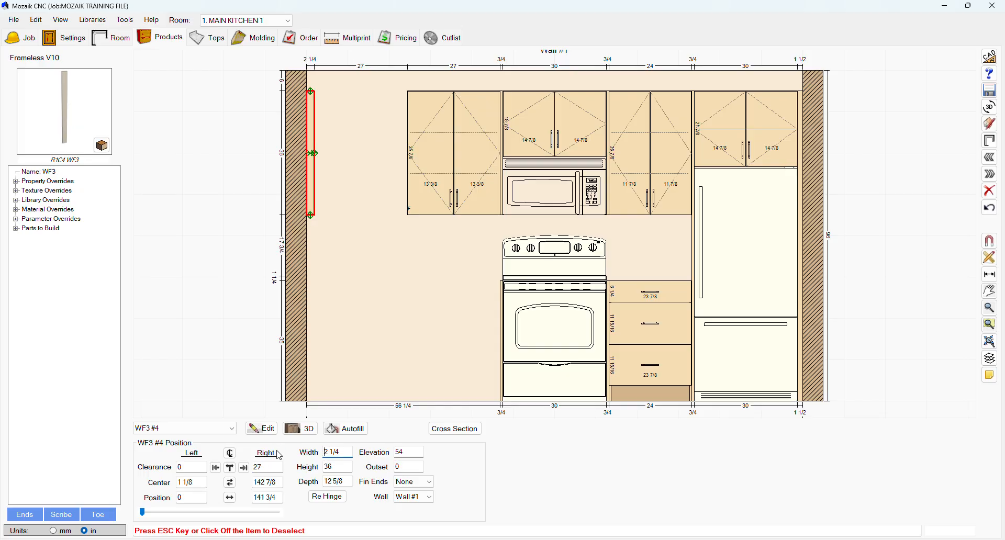
left_click(462, 166)
key("Escape")
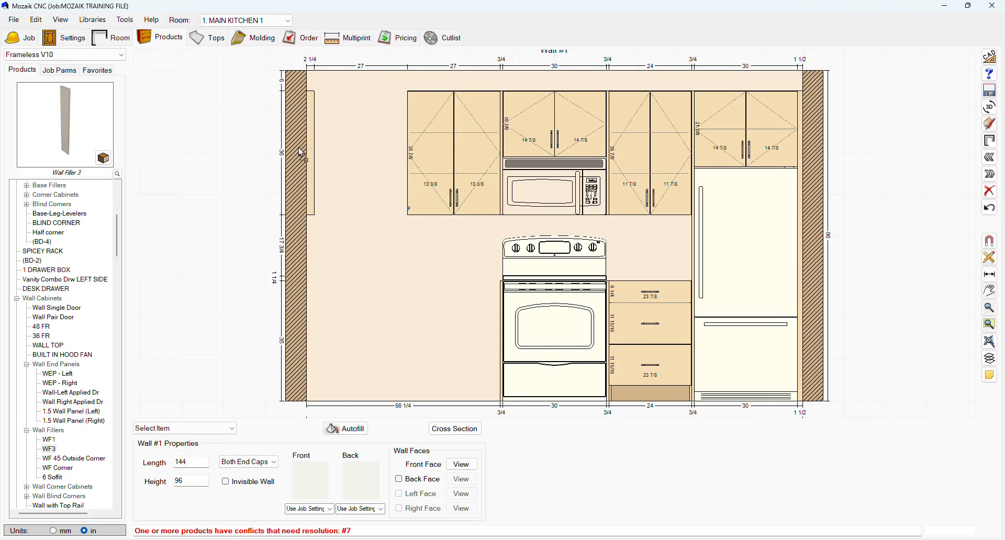
Place a Wall Pair Door cabinet in the gap between the WF3 wall filler and the adjacent wall cabinet.
left_click(53, 318)
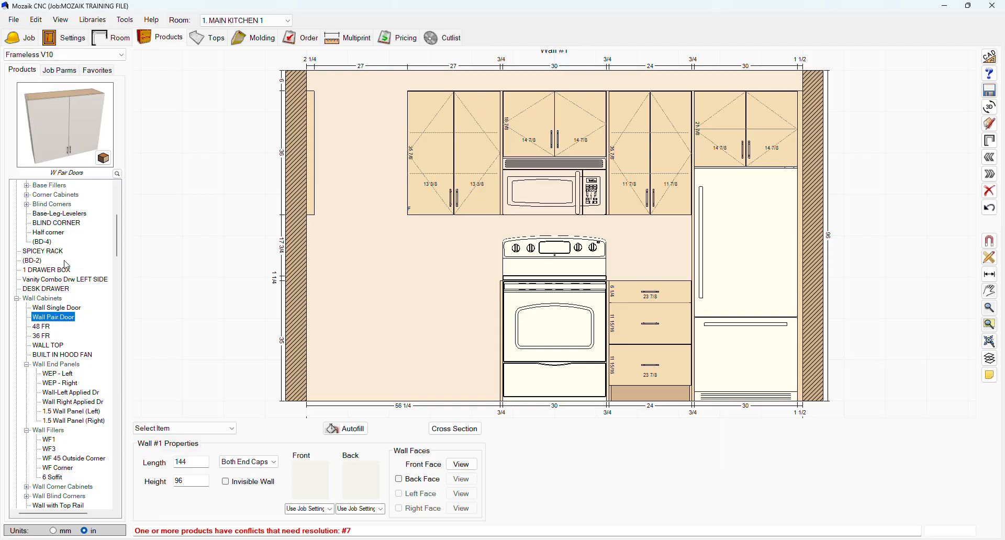
left_click(361, 184)
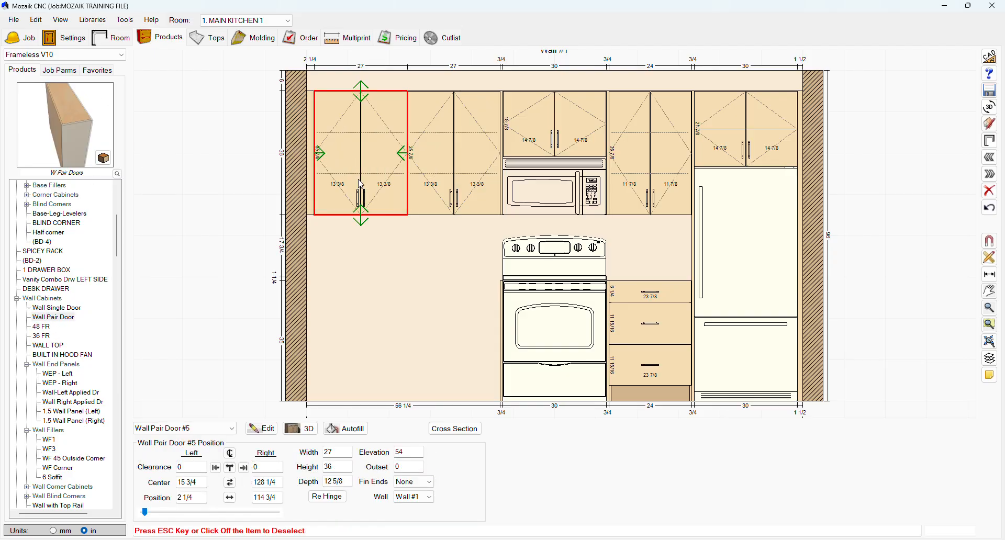
left_click(407, 259)
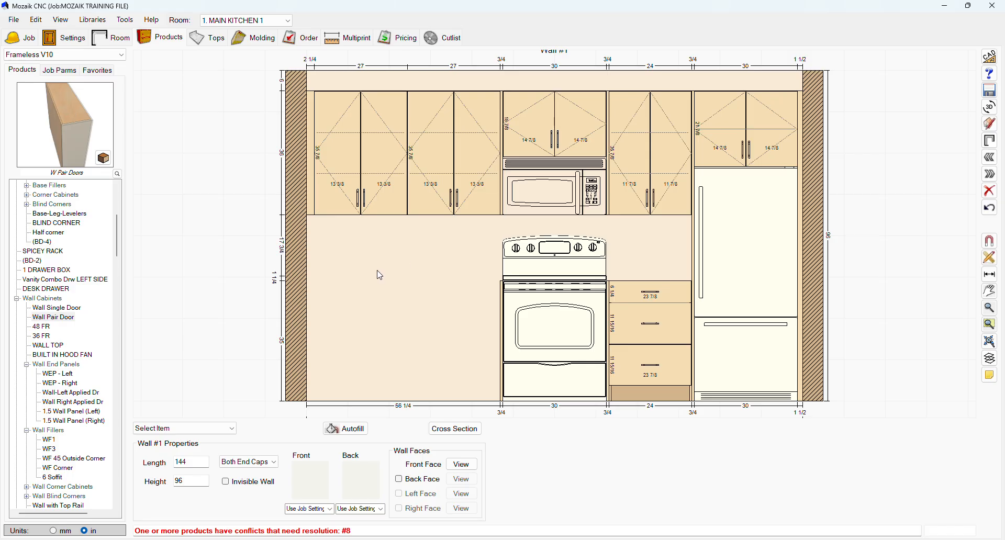
Place a BF3 base filler from the Base Fillers group at the left end of wall 1 and set its width to 2.25 inches.
scroll(60, 324, "up", 7)
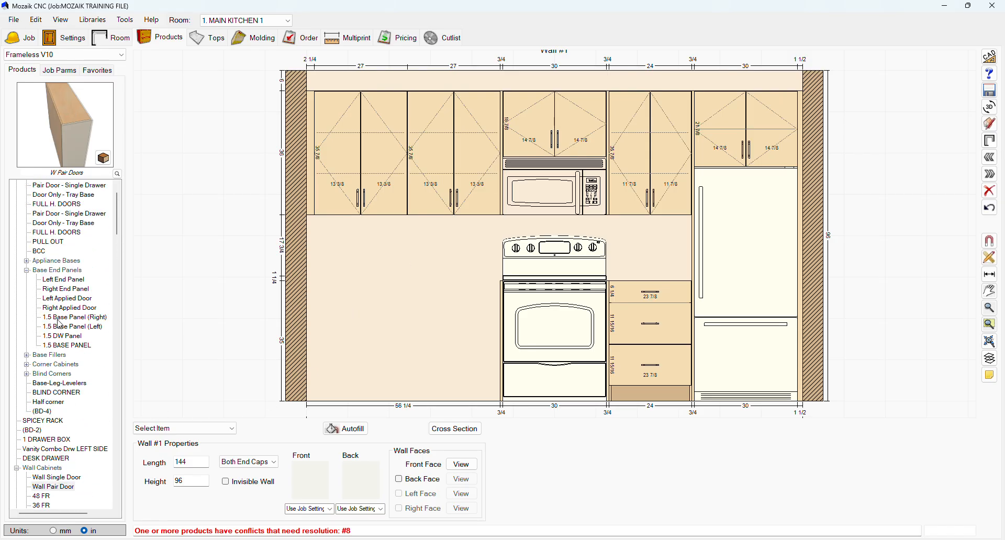
scroll(62, 357, "down", 1)
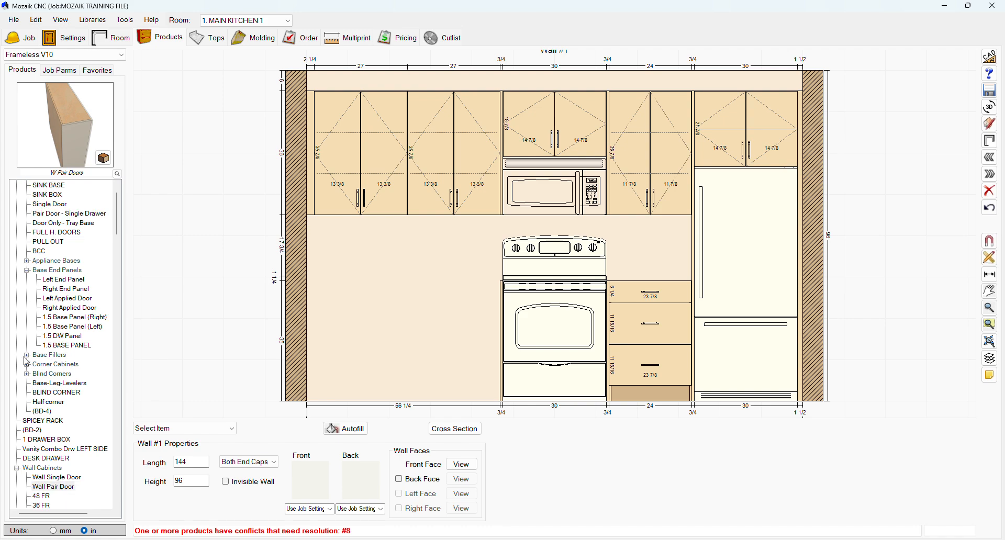
left_click(26, 356)
left_click(49, 383)
left_click_drag(49, 384, 371, 294)
double_click(339, 453)
type("2")
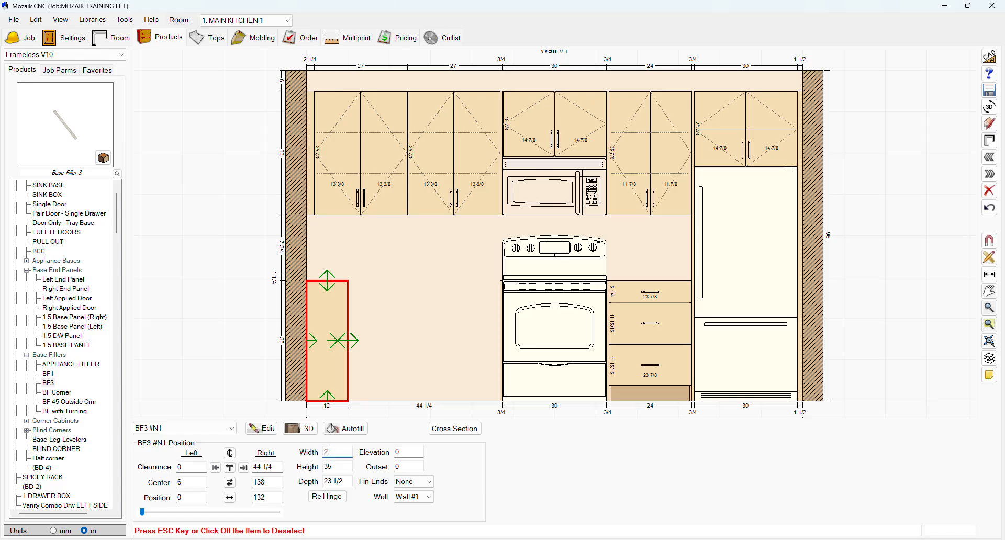
type(".25")
key("Return")
left_click(410, 332)
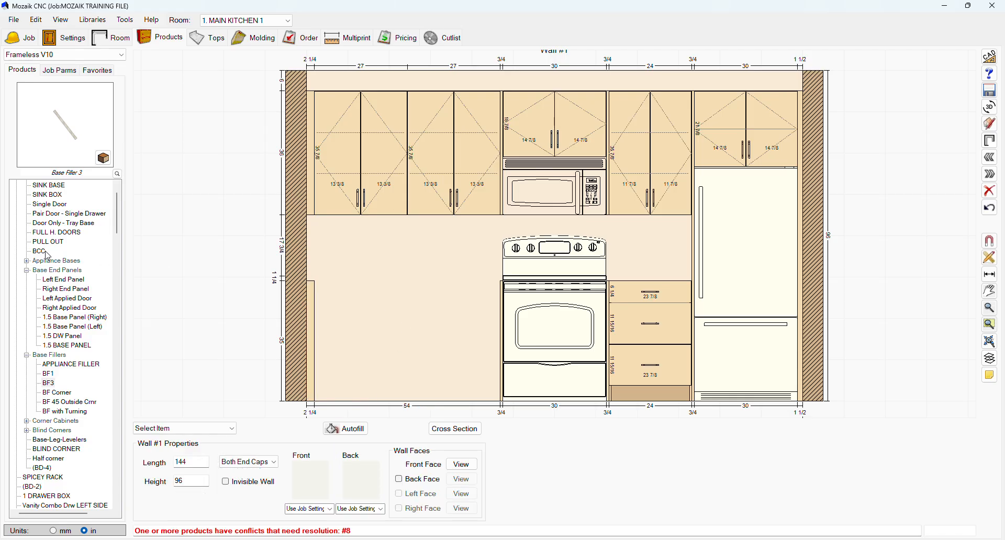
Place a Pair Door - Single Drawer base cabinet against the BF3 filler and set its width to 27 inches.
scroll(30, 264, "up", 1)
left_click(46, 242)
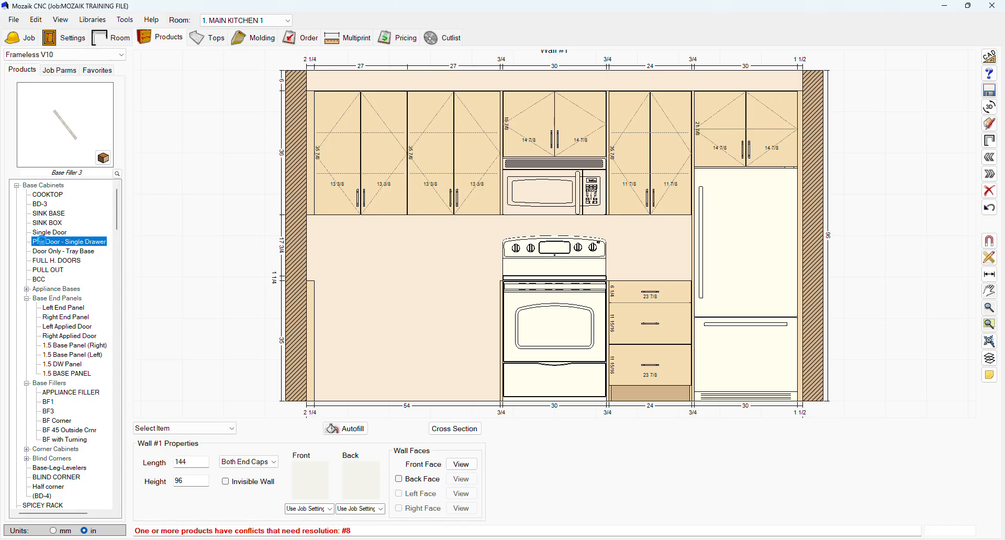
left_click_drag(59, 127, 356, 340)
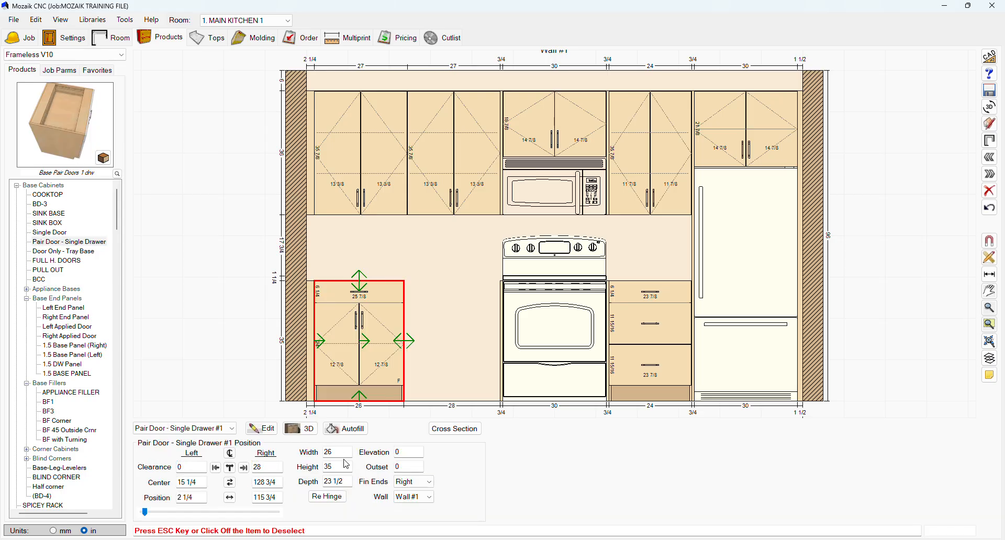
type("27")
key("Return")
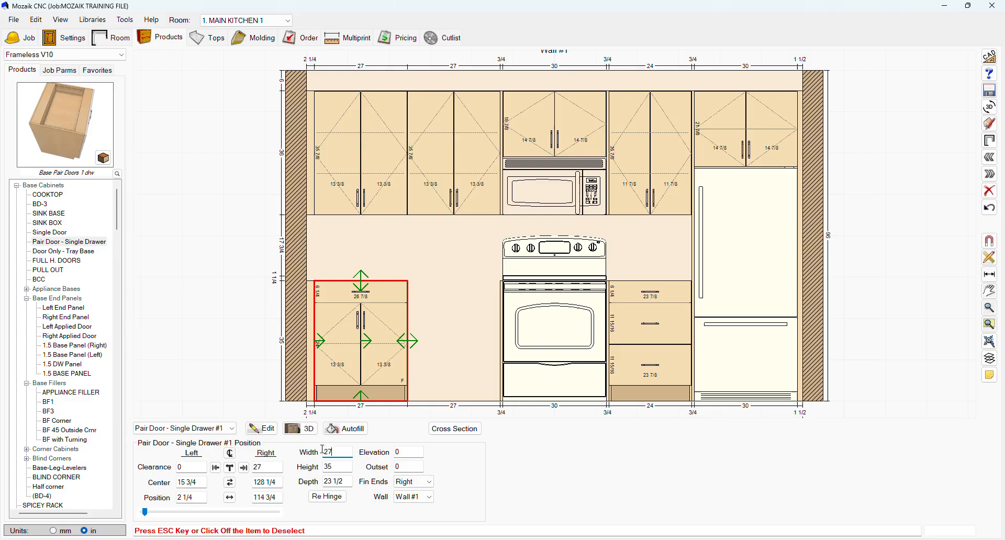
left_click(449, 253)
Place a second Pair Door - Single Drawer base cabinet beside the first and stretch it to the end panel left of the range.
left_click(440, 320)
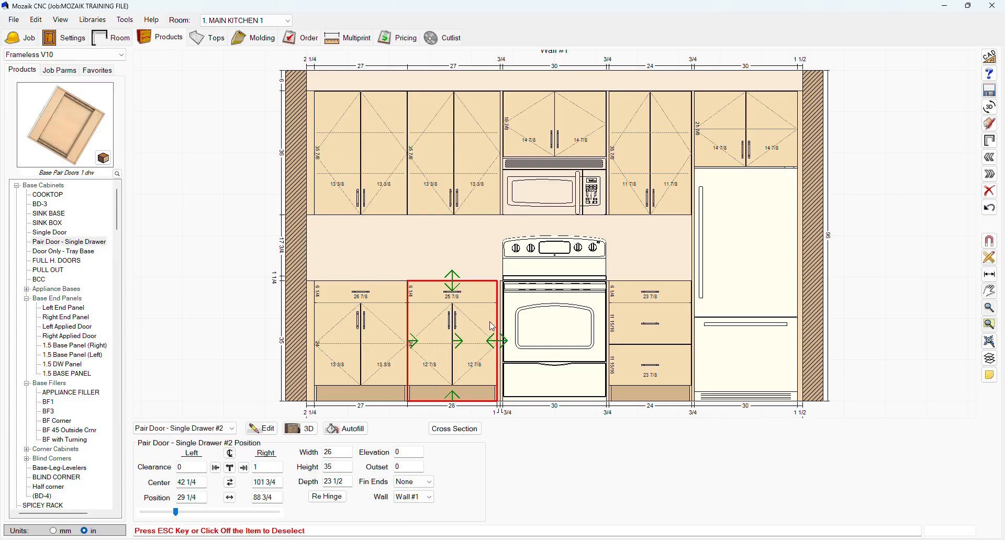
left_click(503, 339)
left_click(462, 243)
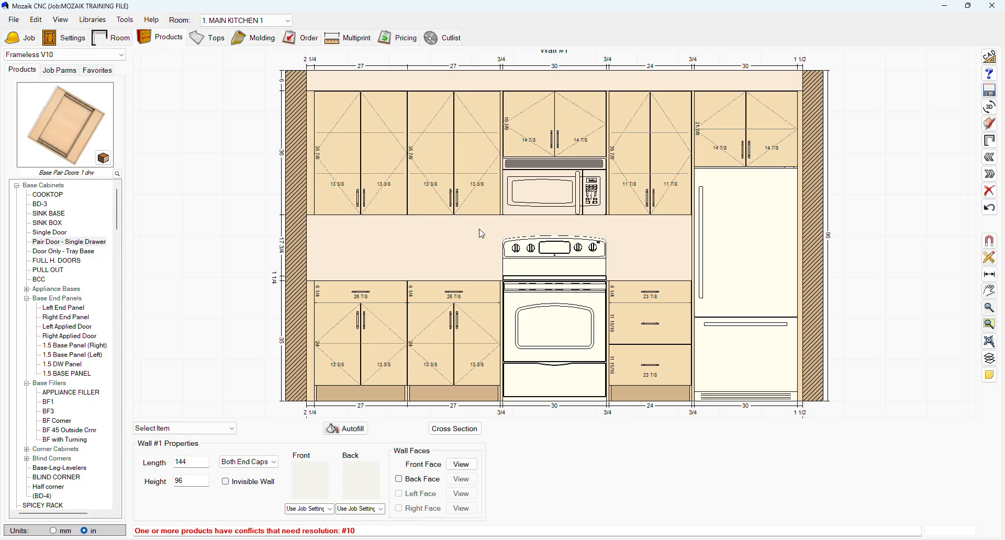
Set the height of the TEP-Left tall end panel beside the refrigerator to 96 inches.
left_click(696, 103)
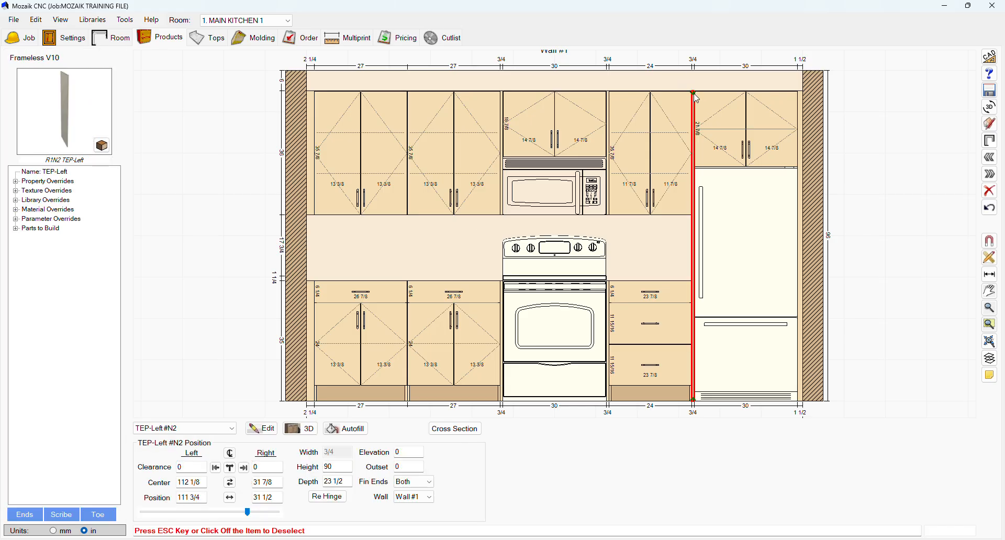
left_click(333, 467)
type("96")
key("Return")
left_click(691, 87)
Place a 6 Soffit filler from the Wall Fillers group above the left wall cabinets, overriding the collision warning.
scroll(64, 442, "down", 9)
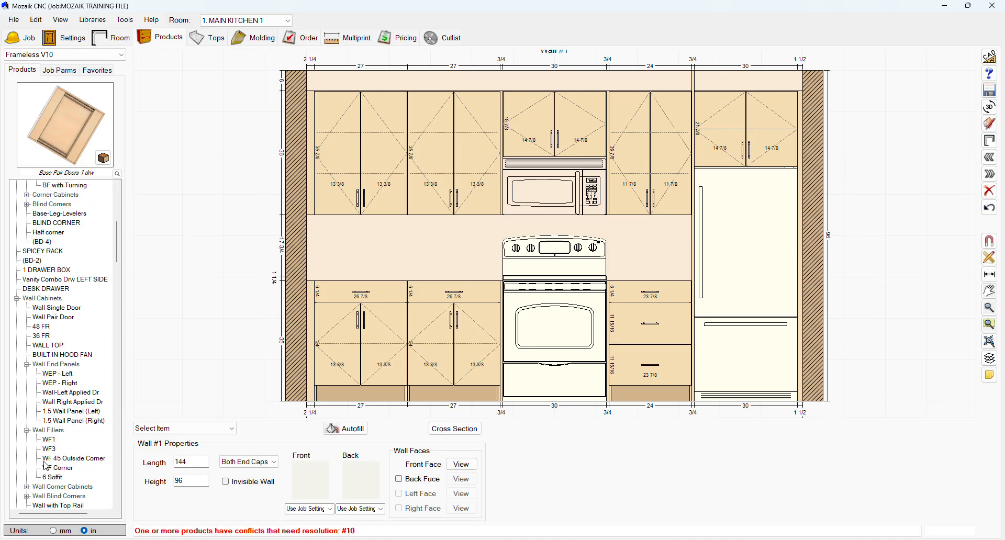
left_click(50, 477)
left_click_drag(95, 122, 350, 116)
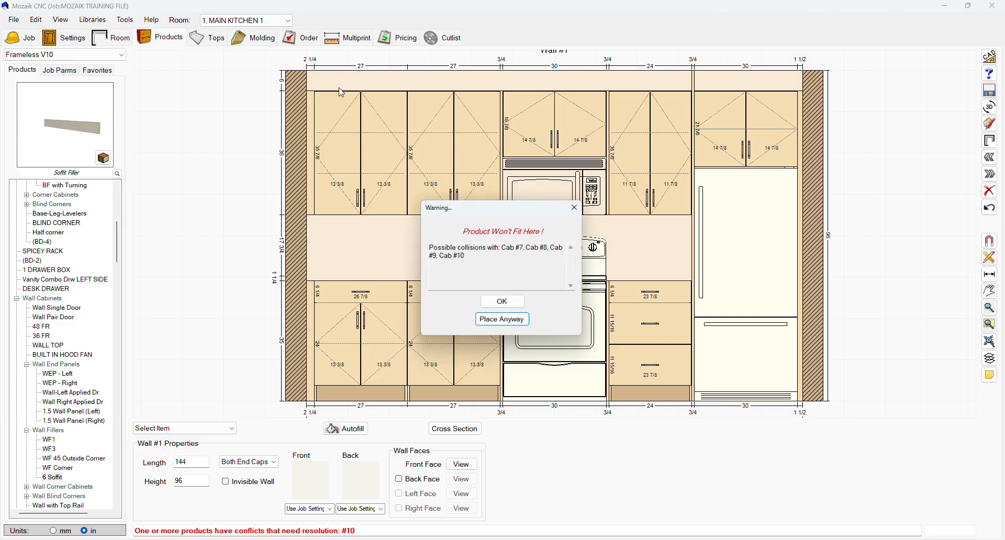
left_click(488, 321)
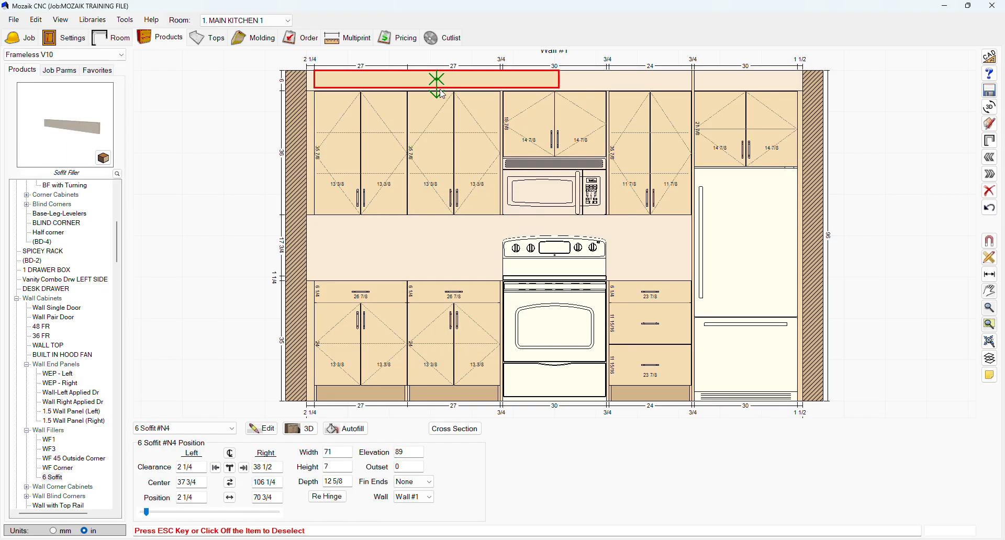
Fit the soffit filler onto the wall cabinet tops and stretch it from the left wall to the tall end panel.
left_click_drag(313, 84, 313, 87)
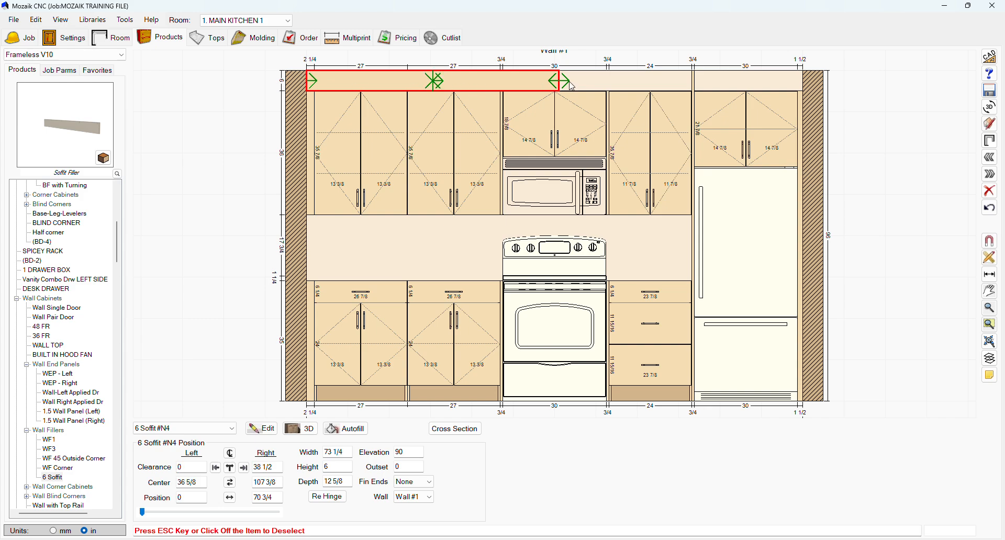
left_click_drag(569, 82, 660, 82)
left_click(551, 85)
left_click_drag(564, 83, 694, 83)
left_click(718, 84)
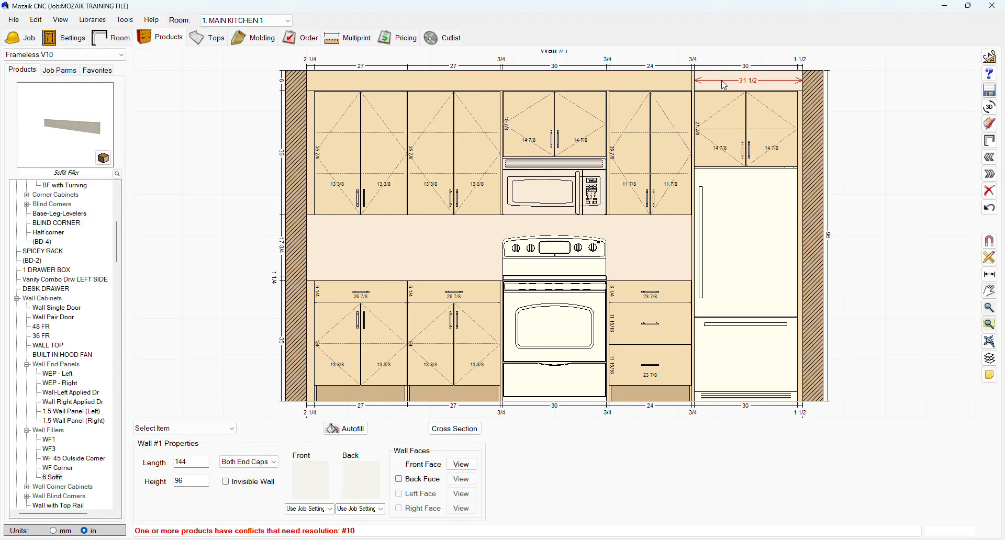
left_click(338, 290)
left_click(171, 339)
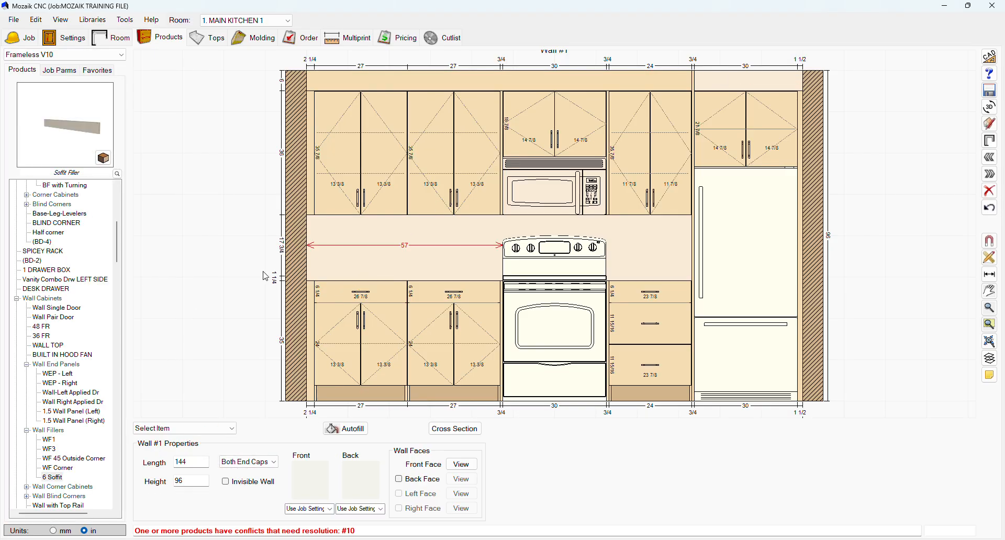
Place another 6 Soffit filler despite the collision warning and fit it above the refrigerator cabinet, between the tall end panel and right wall.
left_click(60, 476)
left_click_drag(83, 131, 736, 88)
left_click(475, 323)
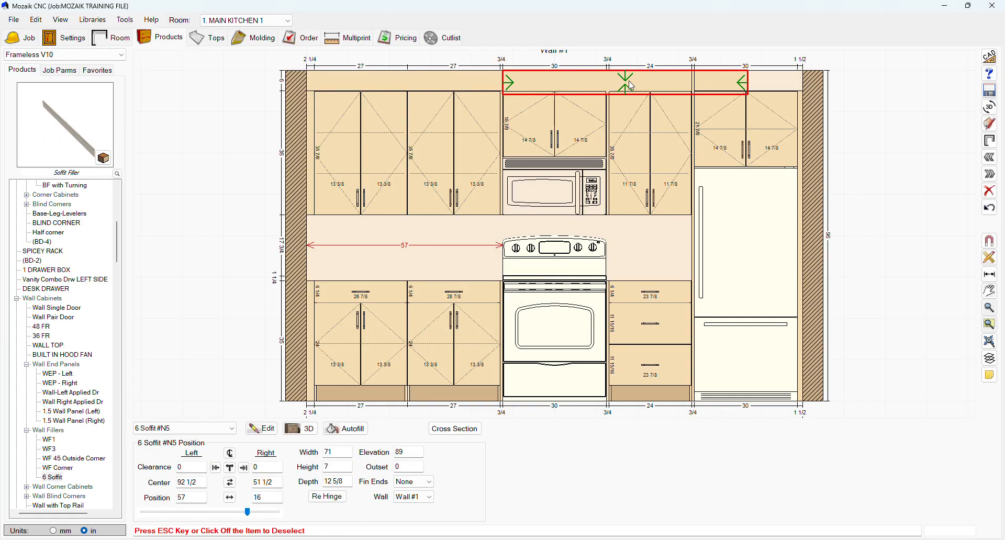
left_click_drag(681, 87, 832, 85)
left_click(650, 252)
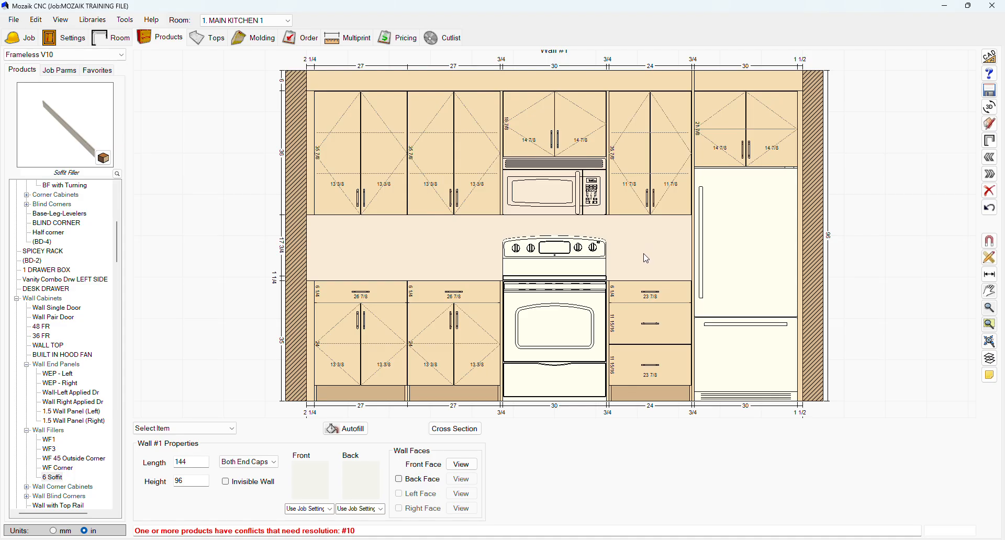
Examine the wall 1 kitchen layout in the maximized 3D room viewer from several angles, and close the viewer.
left_click(991, 107)
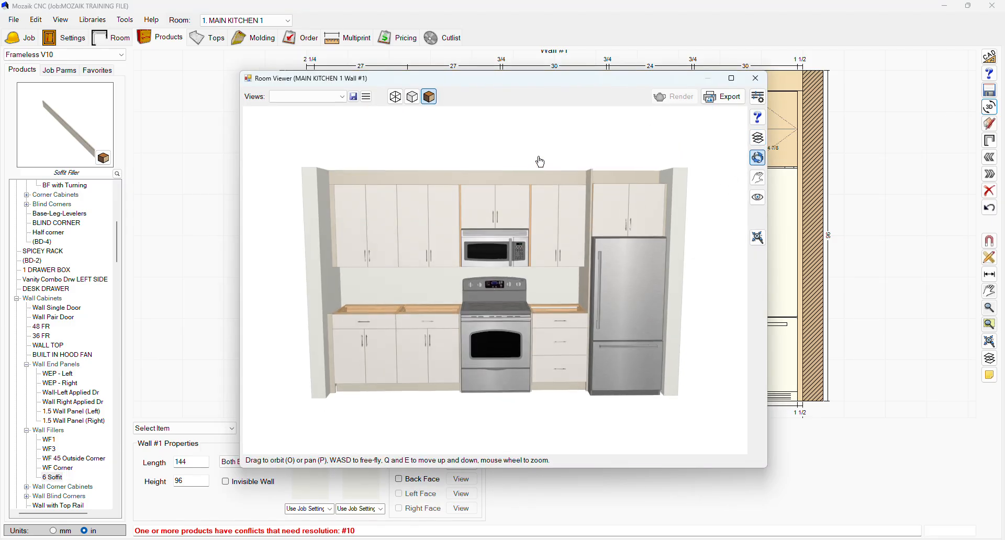
scroll(511, 241, "up", 3)
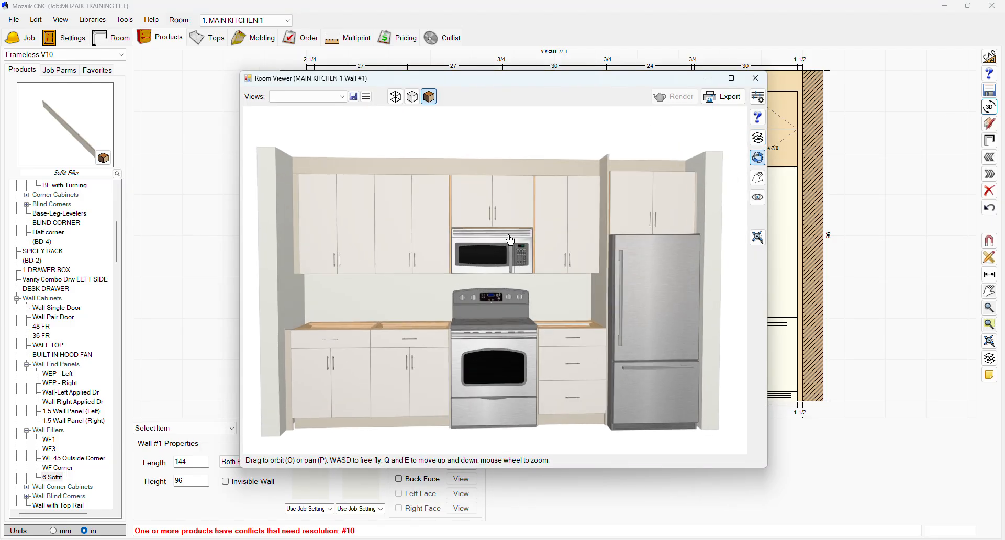
left_click(732, 78)
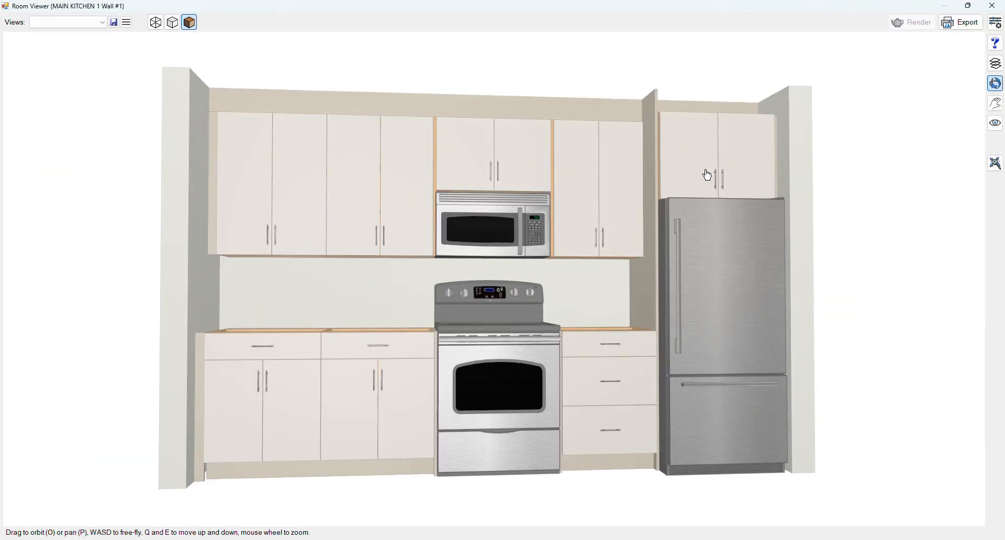
left_click_drag(708, 174, 611, 272)
scroll(546, 245, "up", 4)
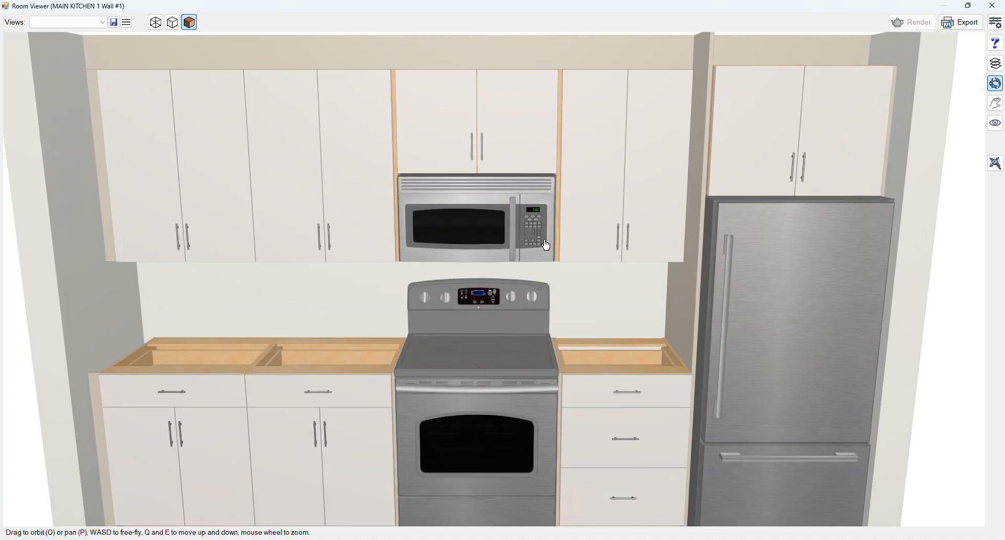
scroll(546, 245, "down", 3)
left_click_drag(546, 245, 552, 225)
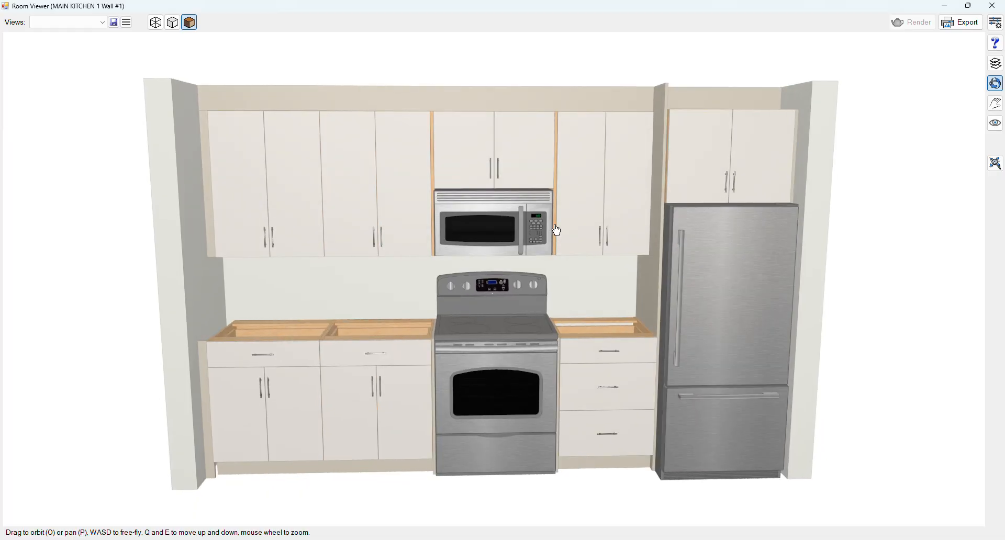
left_click(992, 6)
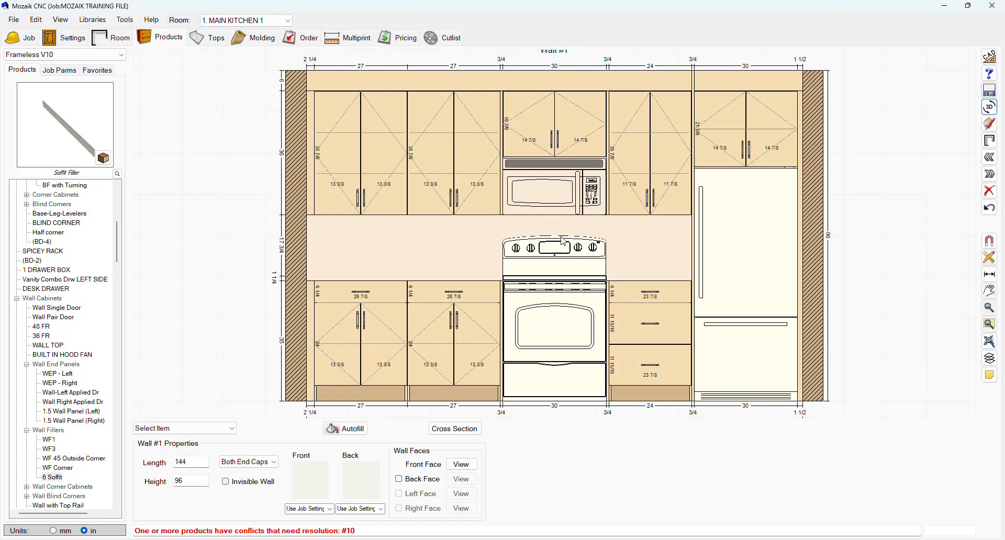